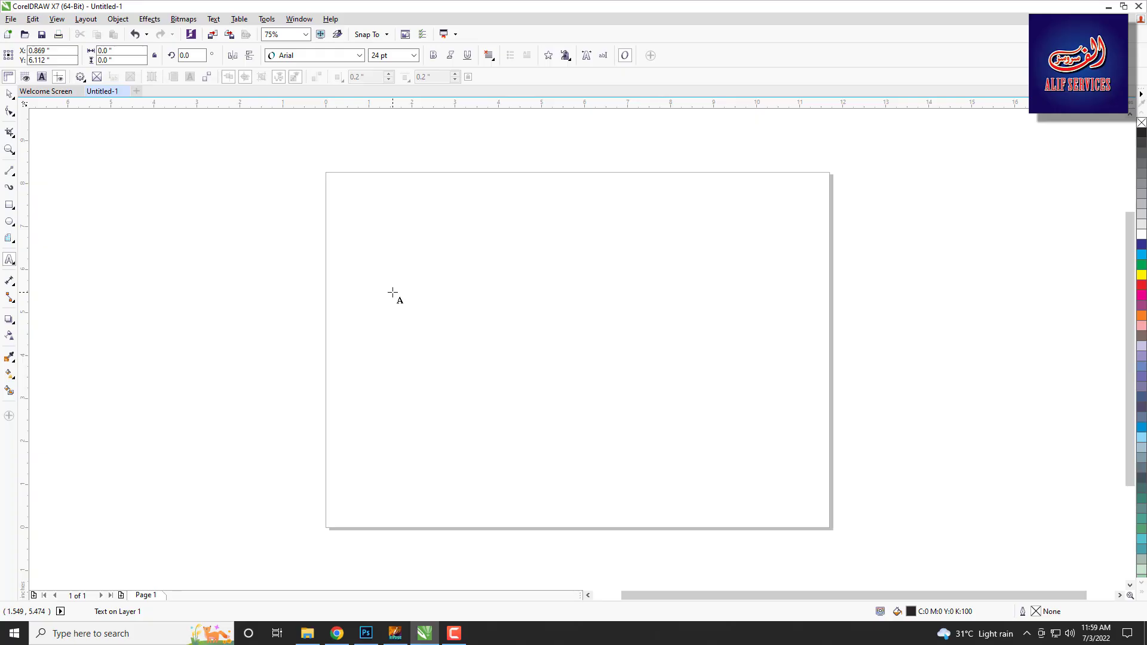
Step: Type the intro text 'Today I'll Show you How to Sketch in Adobe Photoshop...', fixing a typo
text(To)
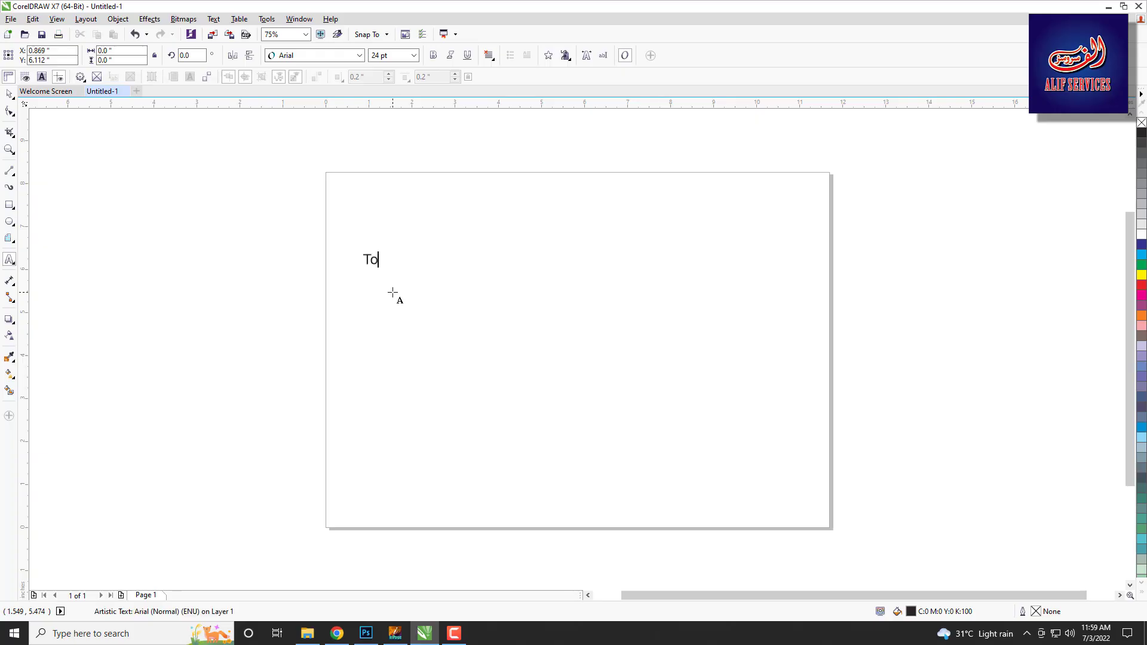
text(day I)
text('ll Show )
text(you How)
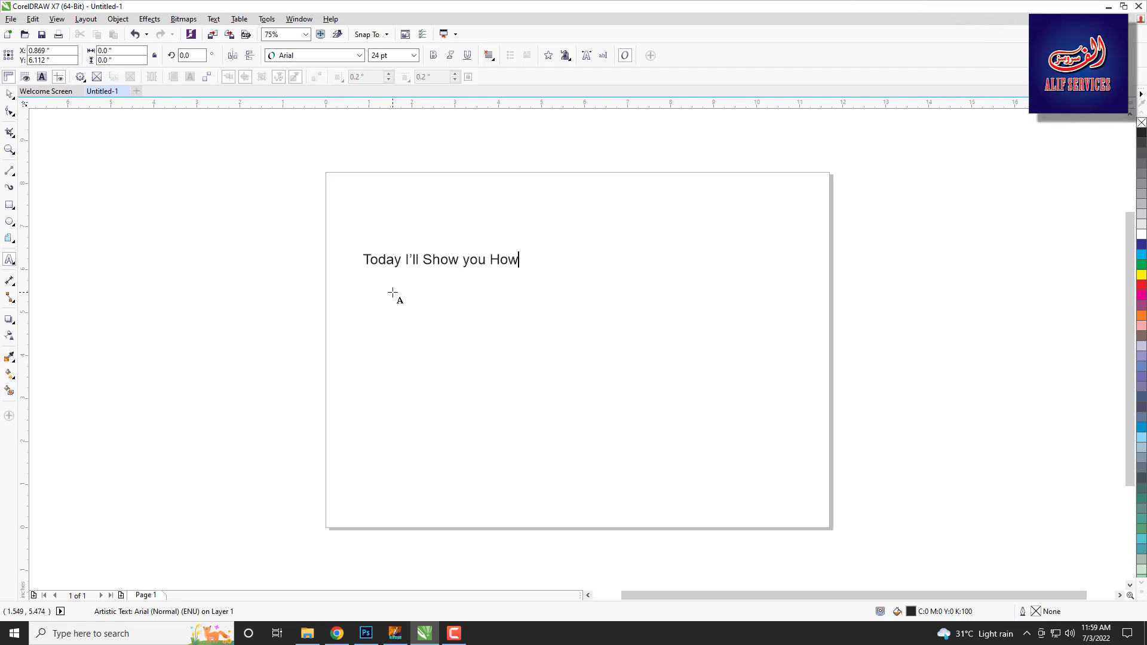
text(o )
text(Skw)
key(BackSpace)
text(e)
text(tch)
text( in)
text( Adobe Photo)
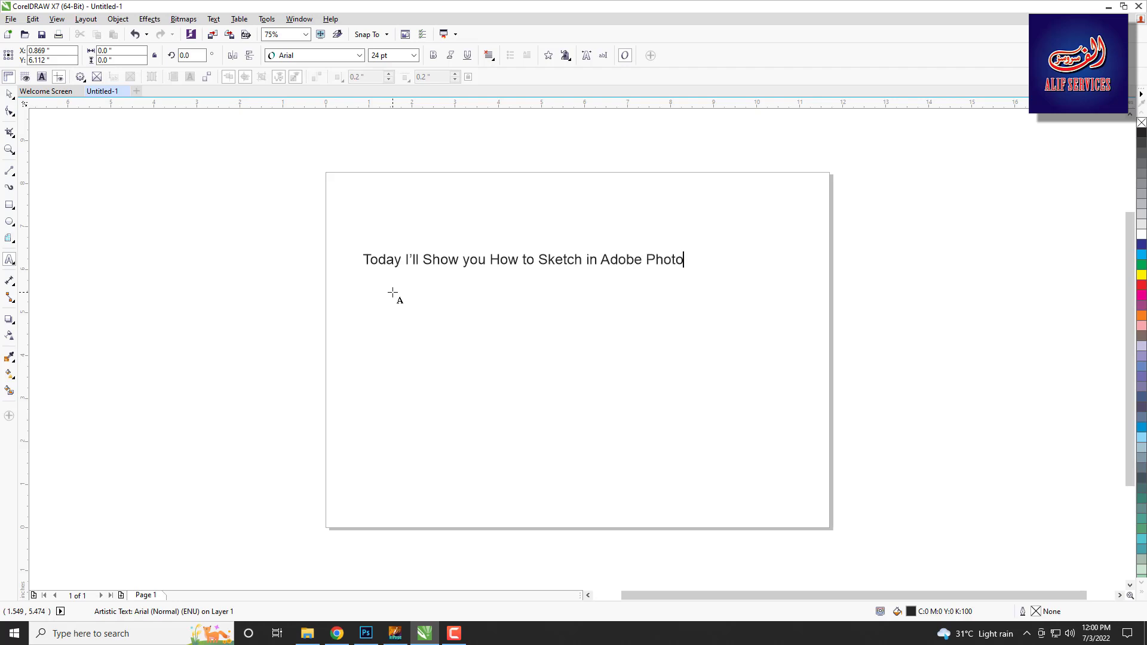
text(shop)
text(... )
text(Very Sim)
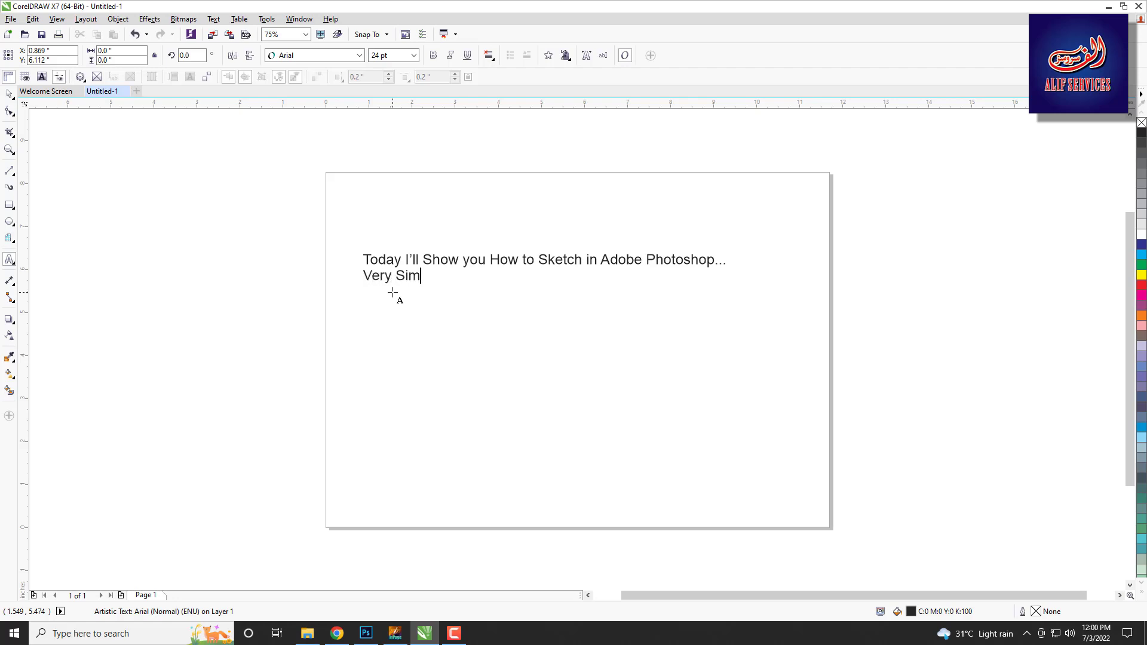
text(ple and in )
text(Easy Ste)
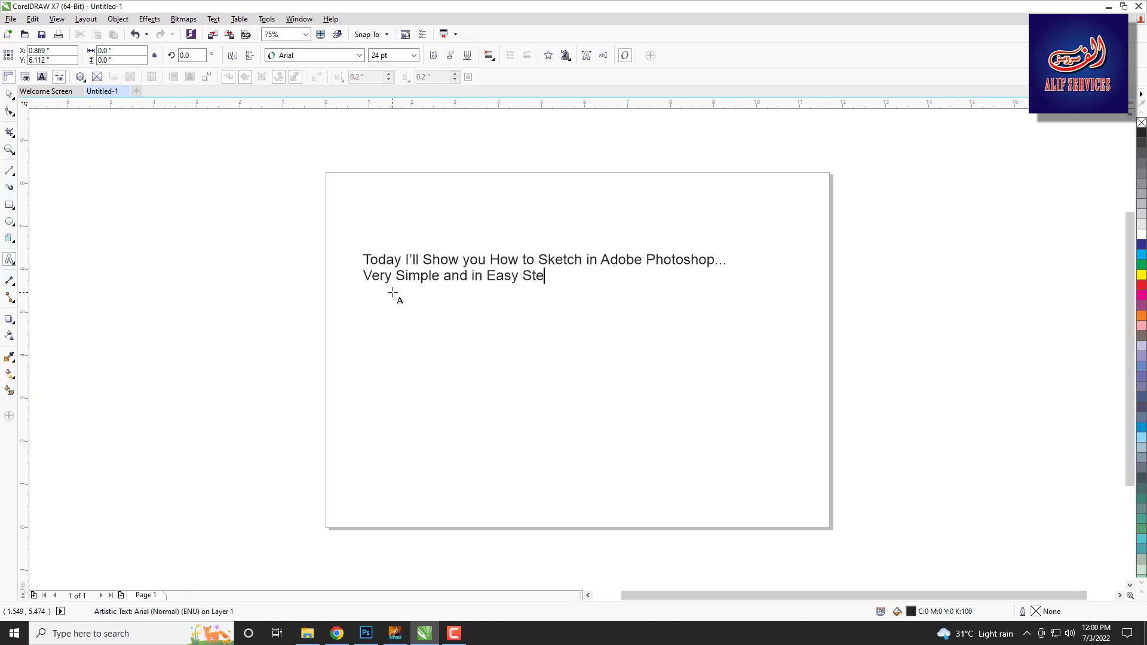
text(ps...  )
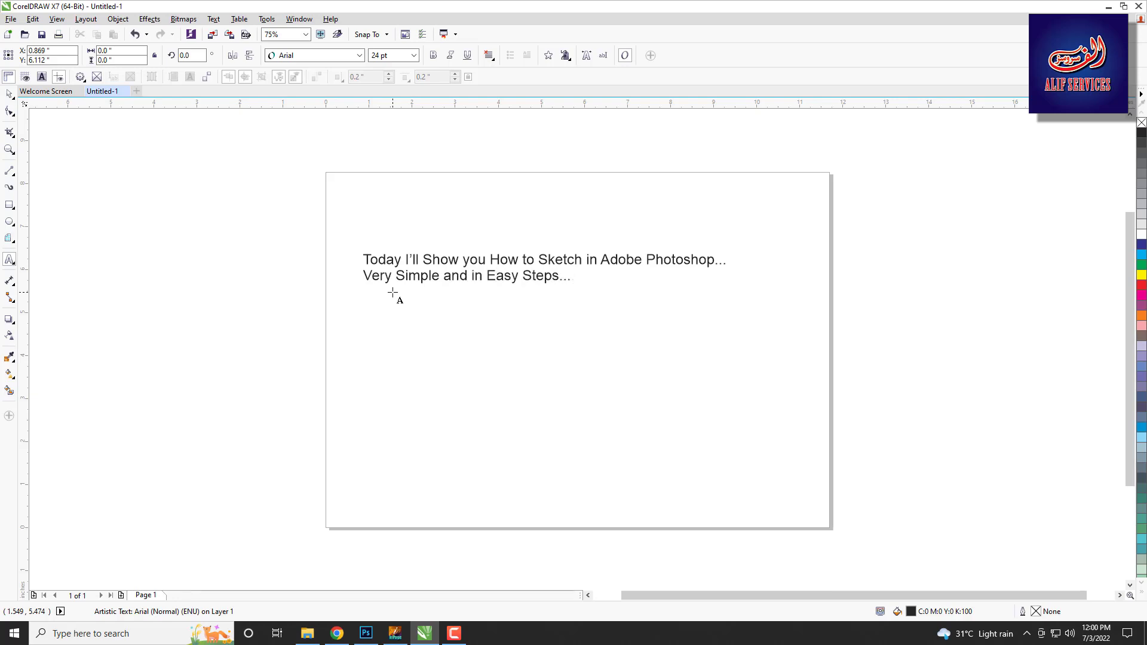
text(R)
text(ight Now I am)
text( Using Ado)
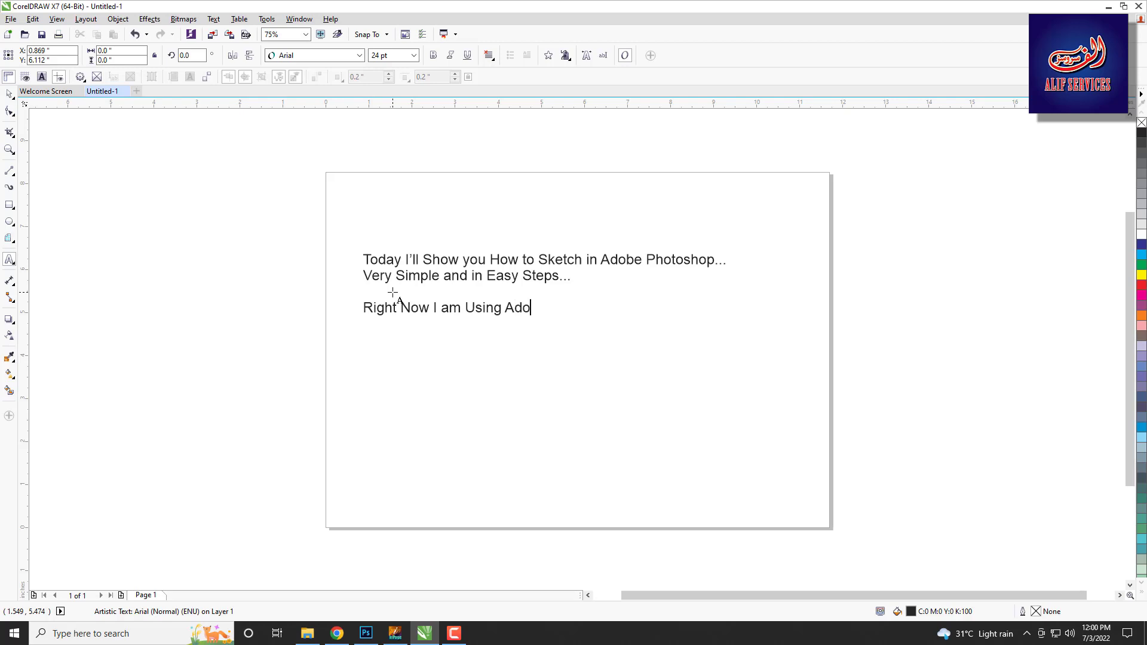
text(be Photo)
text(shop cc)
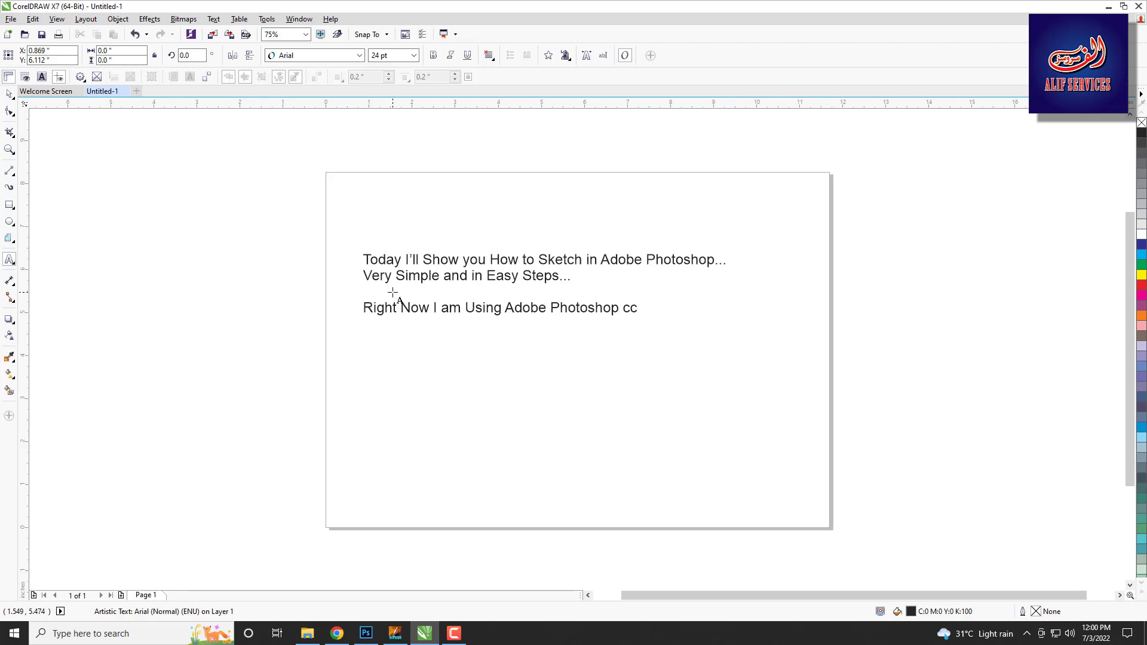
text( 2017..)
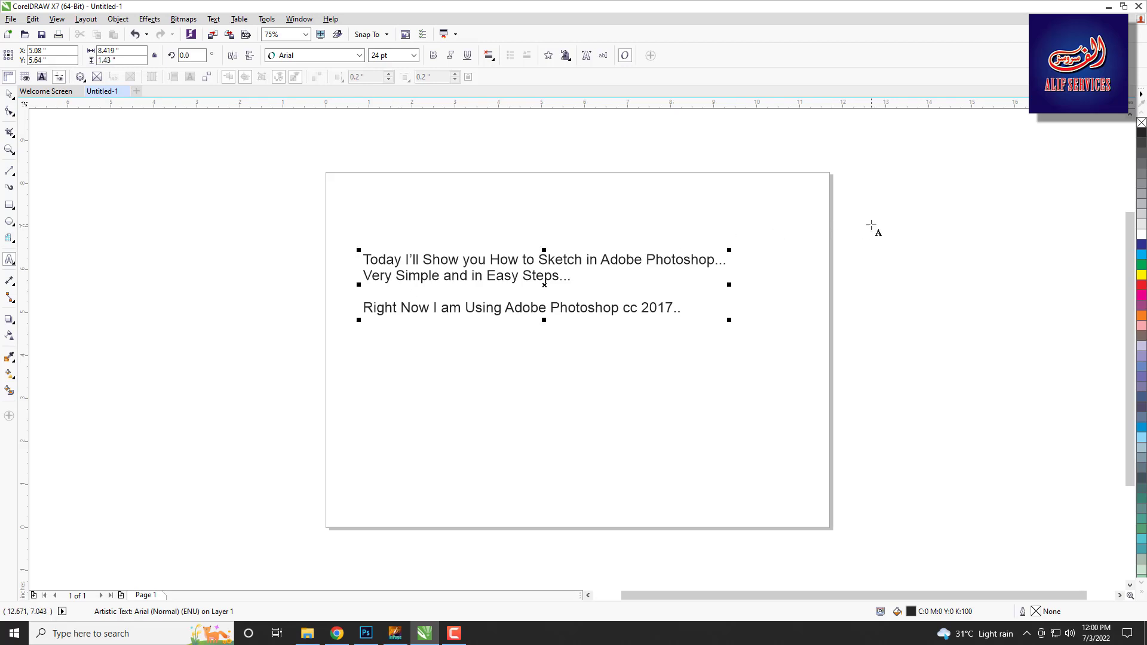
Step: Zoom to the intro text and start a new line after '2017..'
click(784, 299)
scroll(784, 299, up, 2)
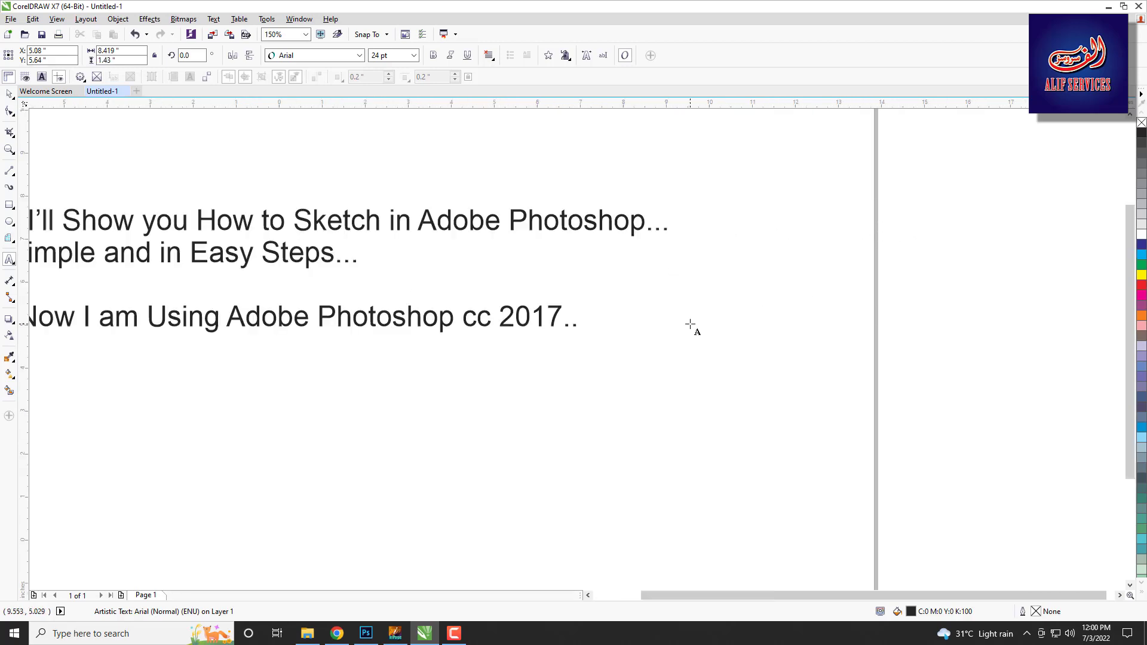
scroll(690, 324, down, 2)
click(690, 324)
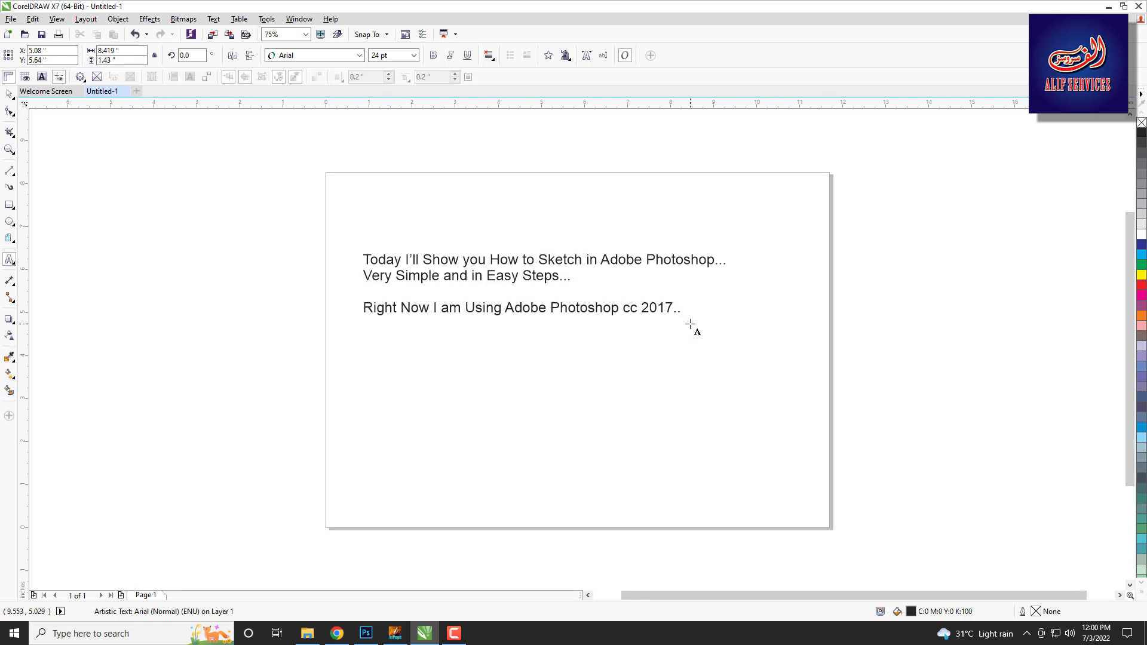
key(shift+F2)
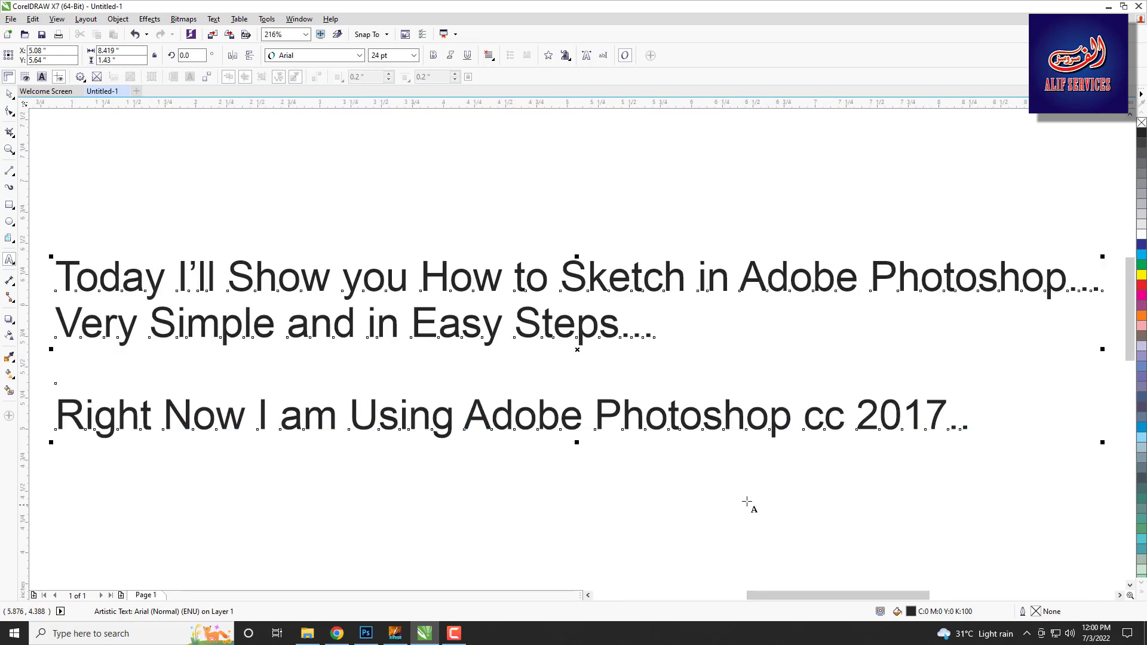
click(966, 424)
key(Return)
key(Return)
Step: Type 'All you need to do. Just Cut or trim the area/Picture you want to sketch in Adobe Photoshop.' plus two blank lines
text(All you )
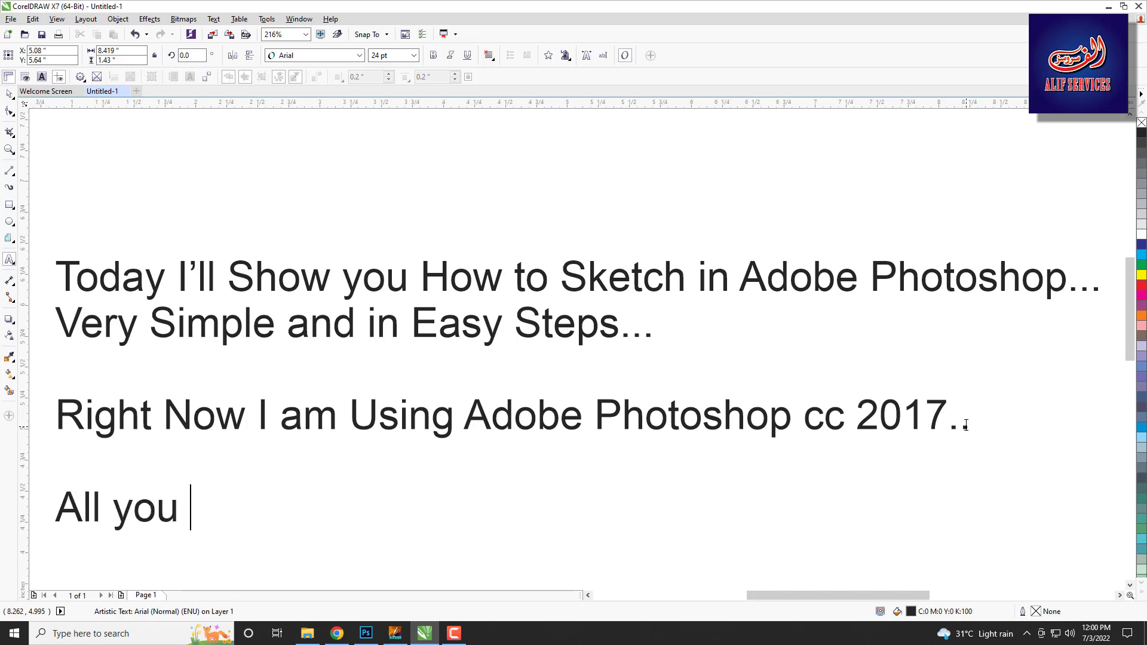
text(need to do)
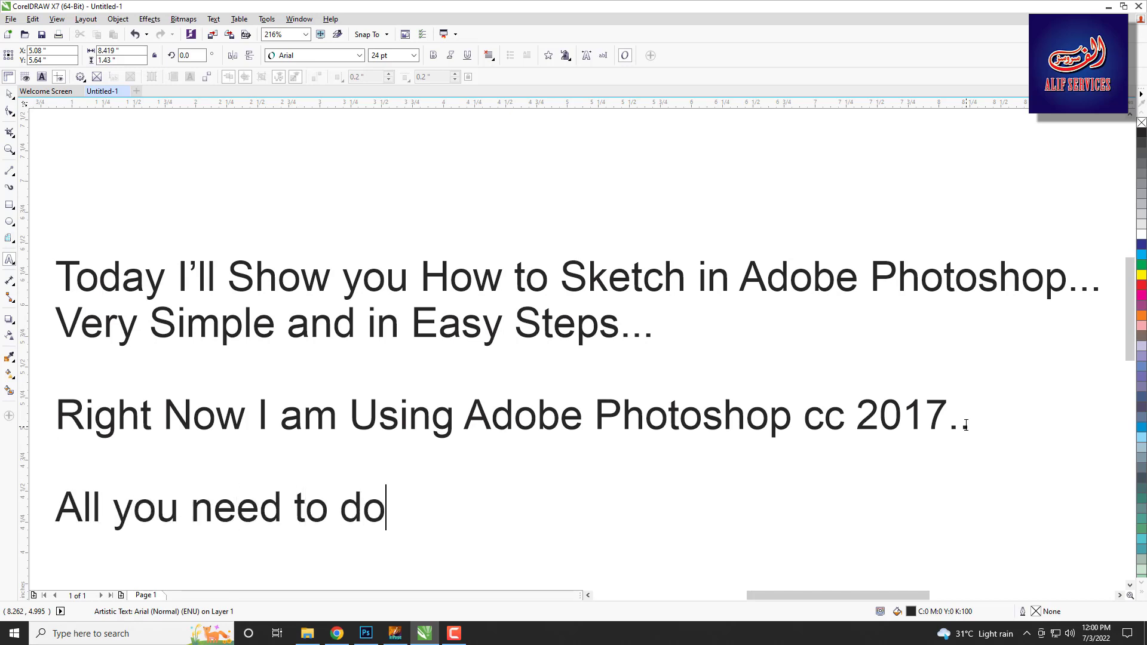
text(. Just )
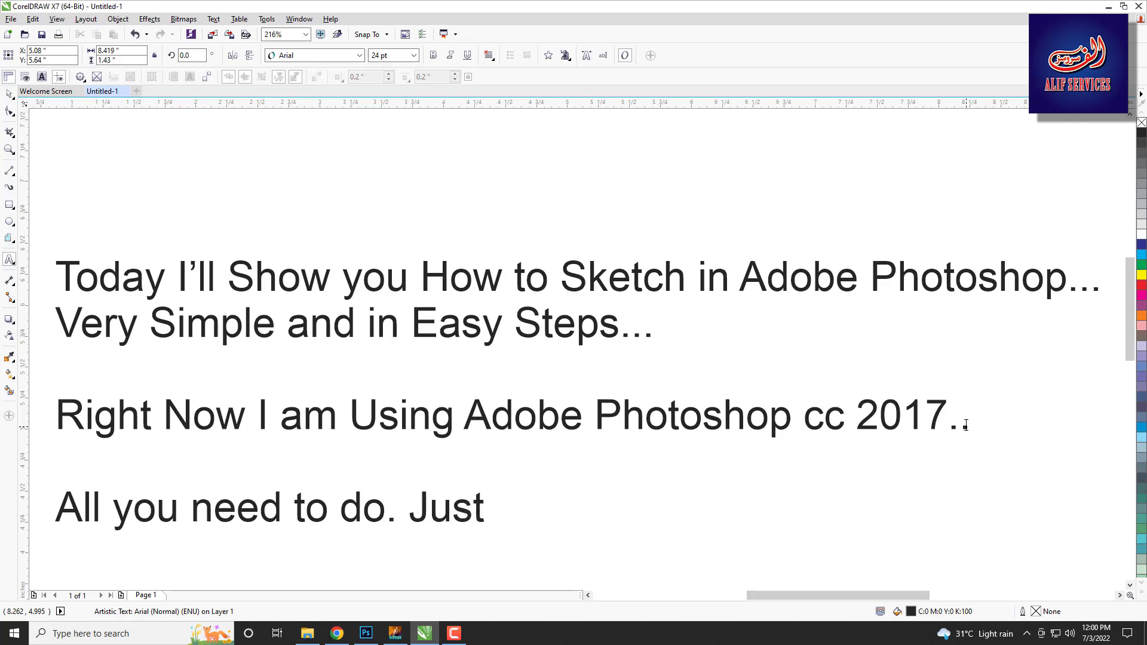
text(Cu)
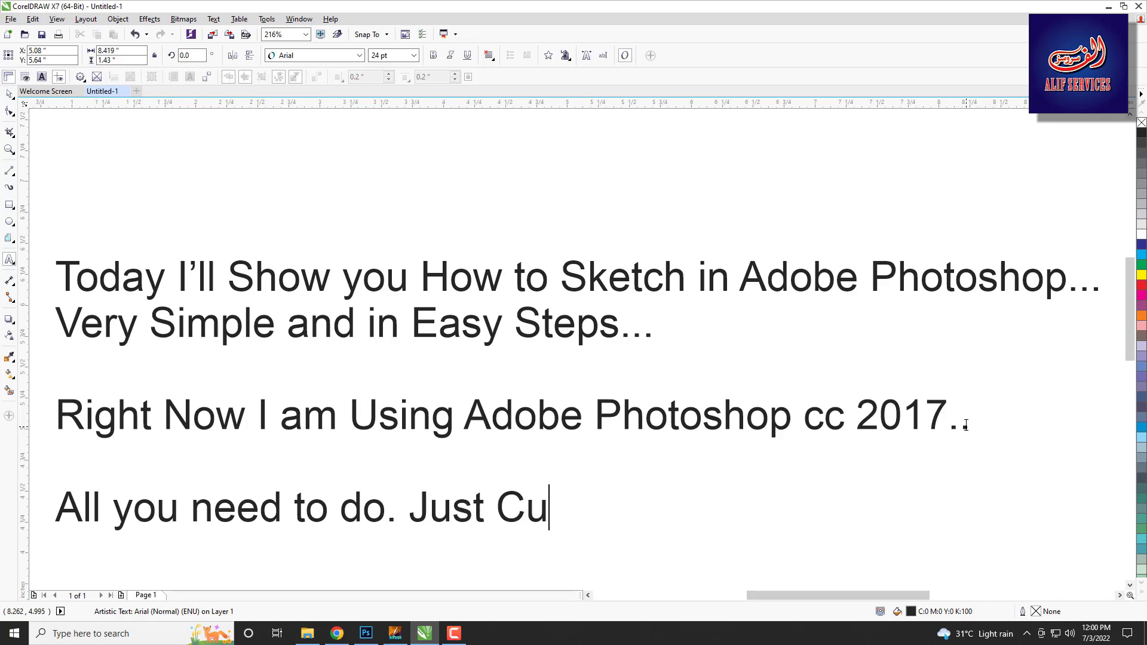
text(t )
text(or trim )
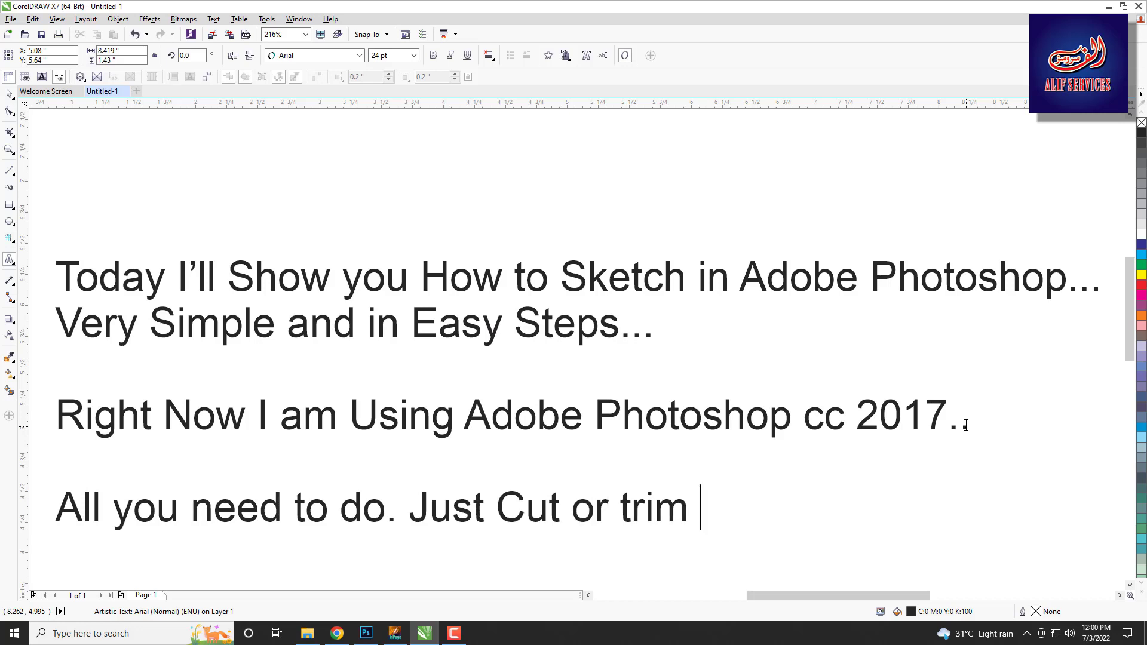
text(te)
key(BackSpace)
text(he a)
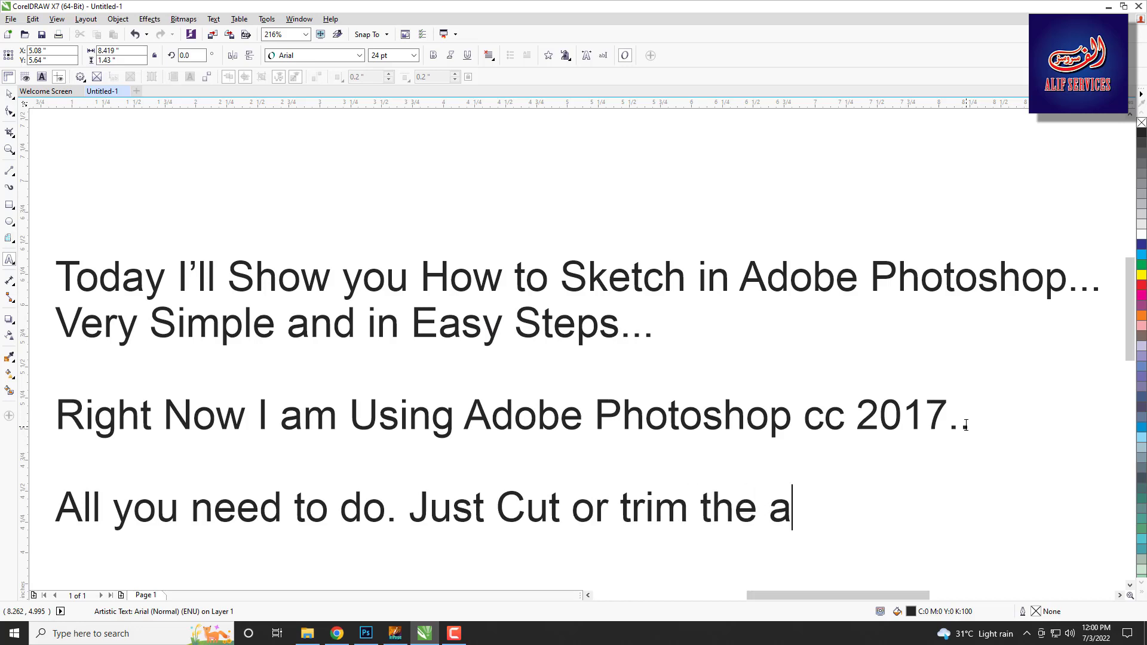
text(rea)
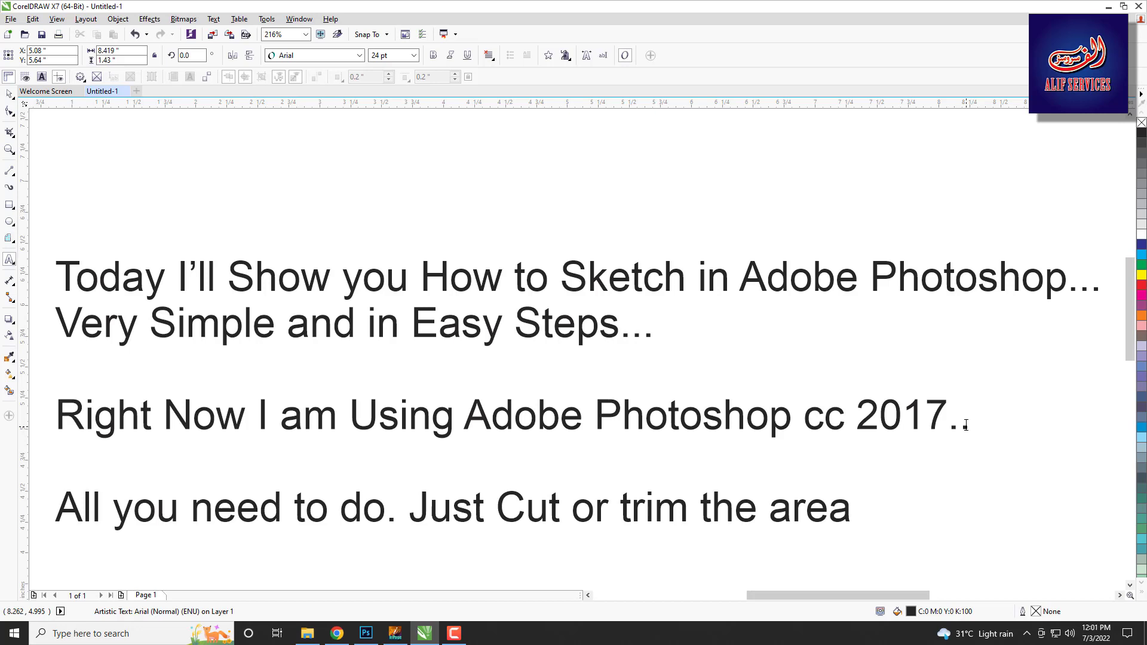
text(/Picture )
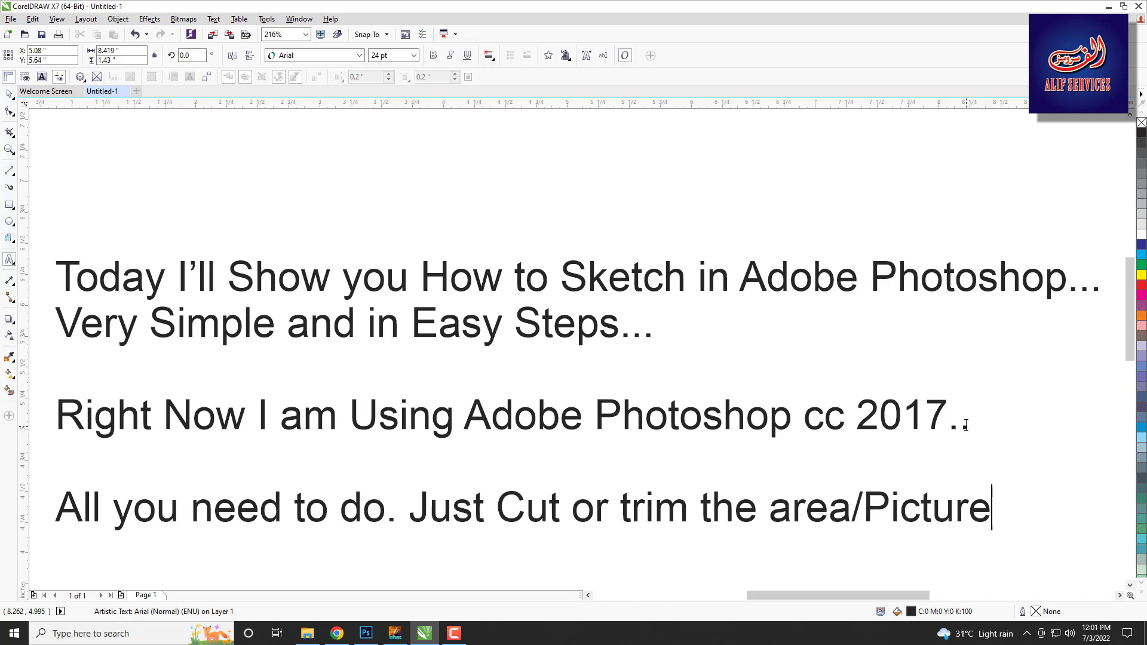
text(you wa)
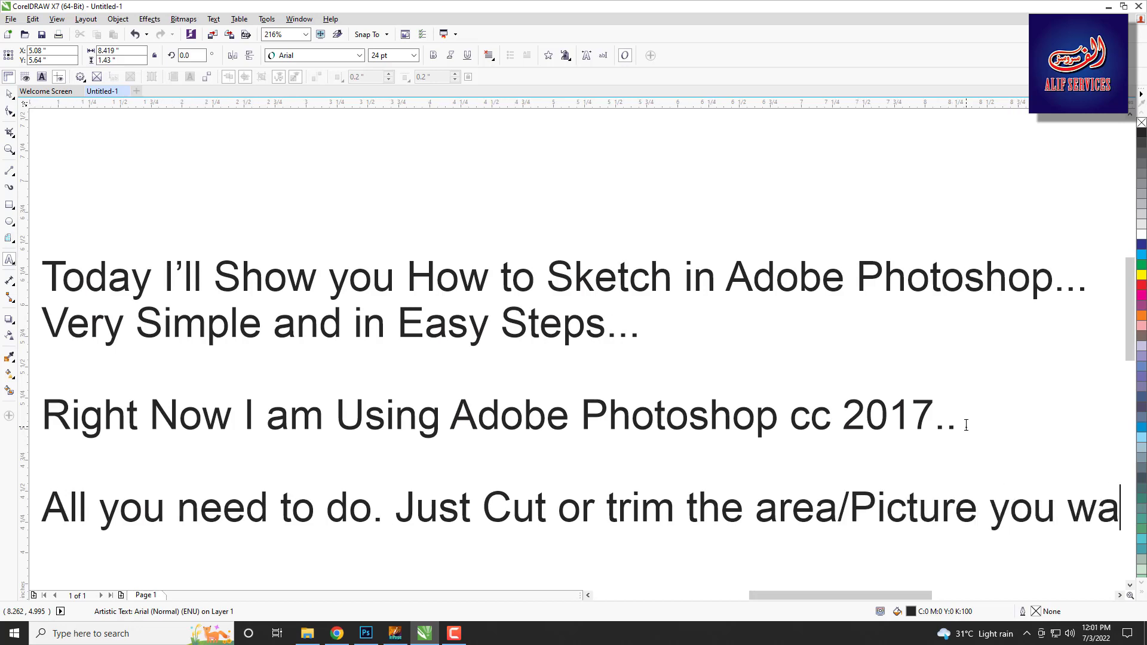
text(nt)
key(BackSpace)
key(BackSpace)
key(BackSpace)
key(BackSpace)
key(BackSpace)
key(BackSpace)
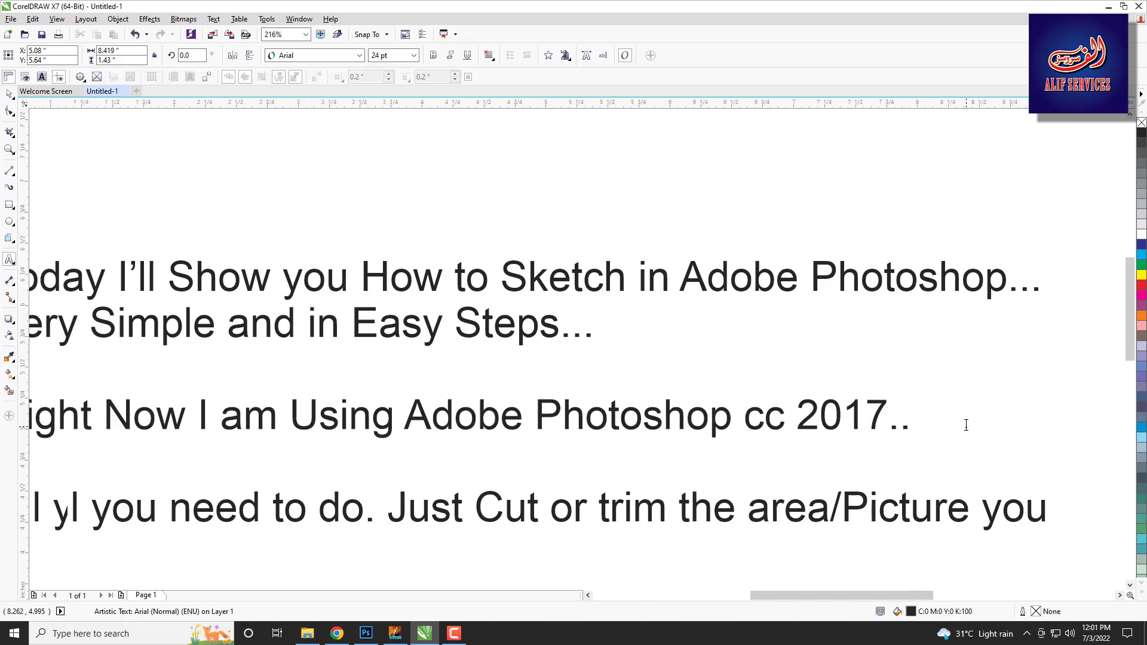
key(Return)
text(want to s)
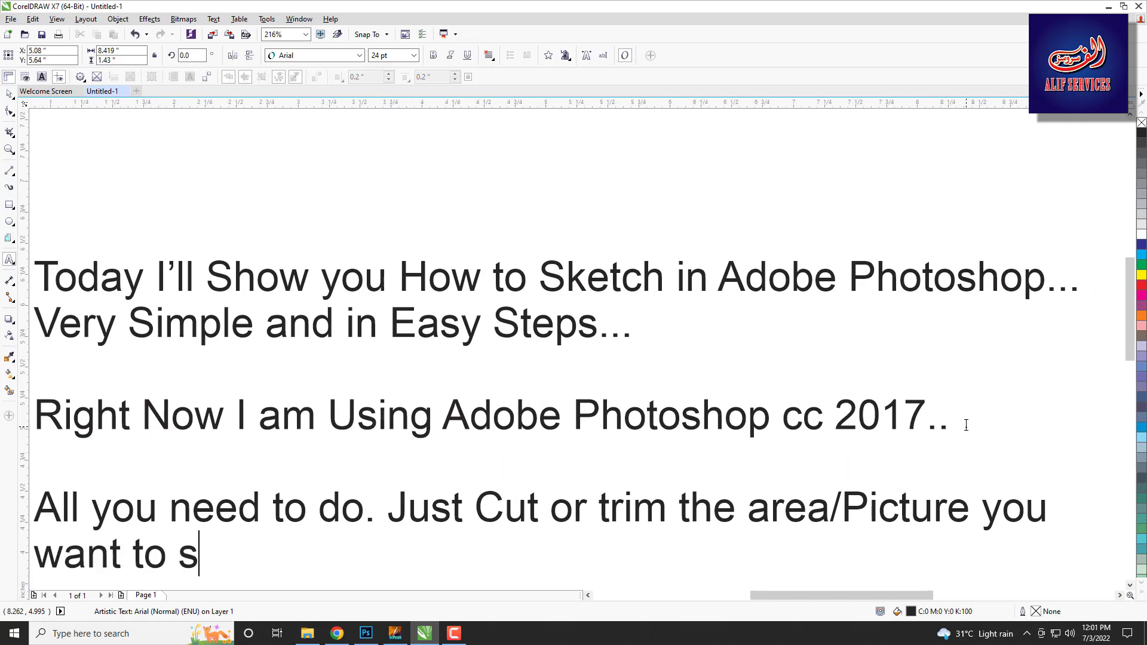
text(ketch in A)
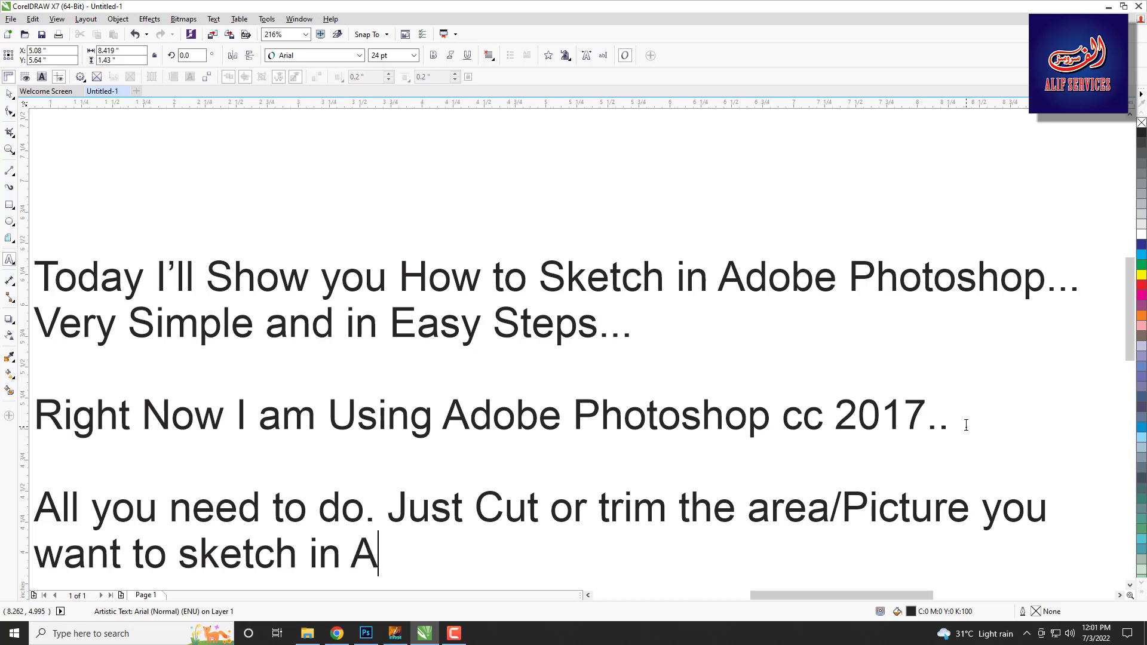
text(dobe Ph)
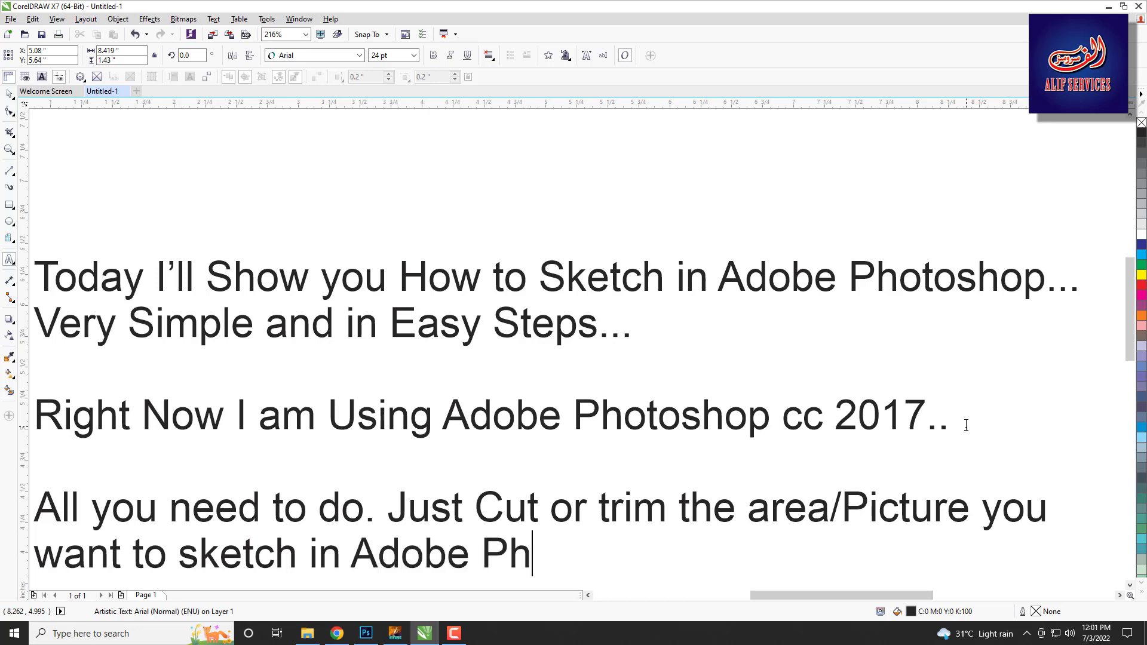
text(otoshop.)
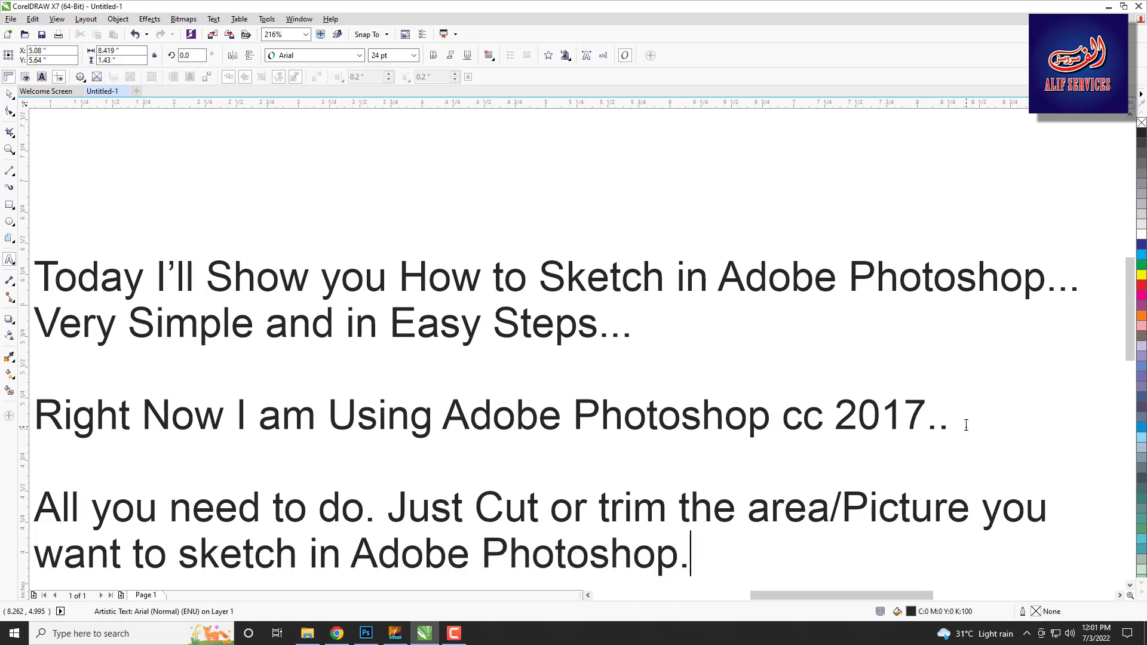
key(Return)
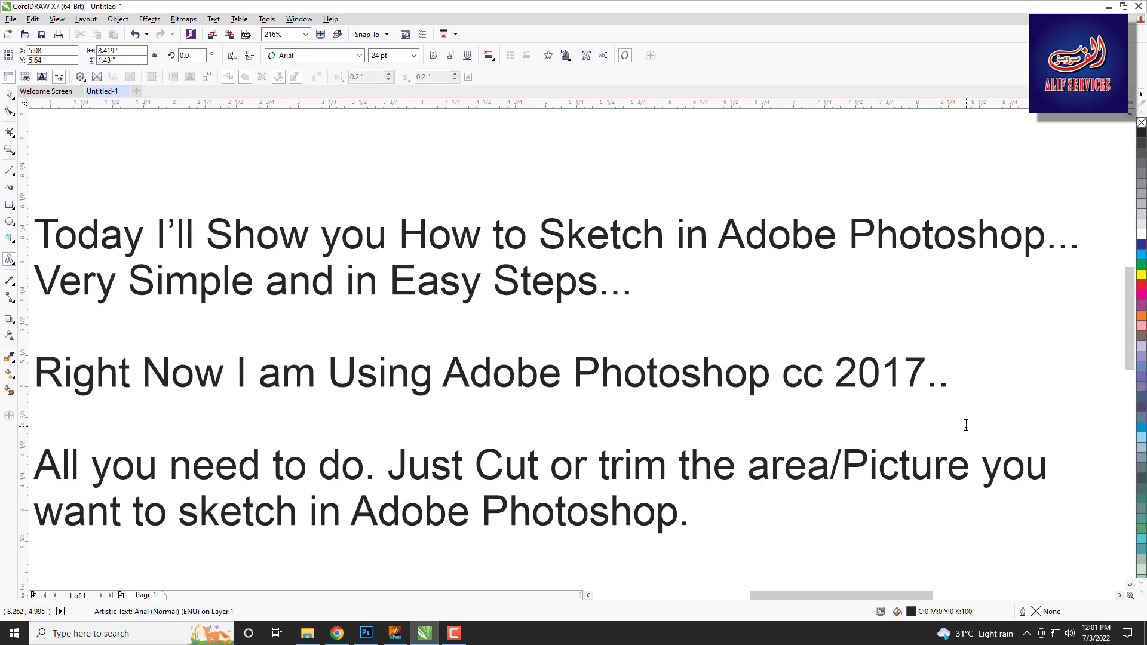
key(Return)
Step: Type the note 'For Cutting or Trimming you can see me/find in my channel in other video.'
text(F)
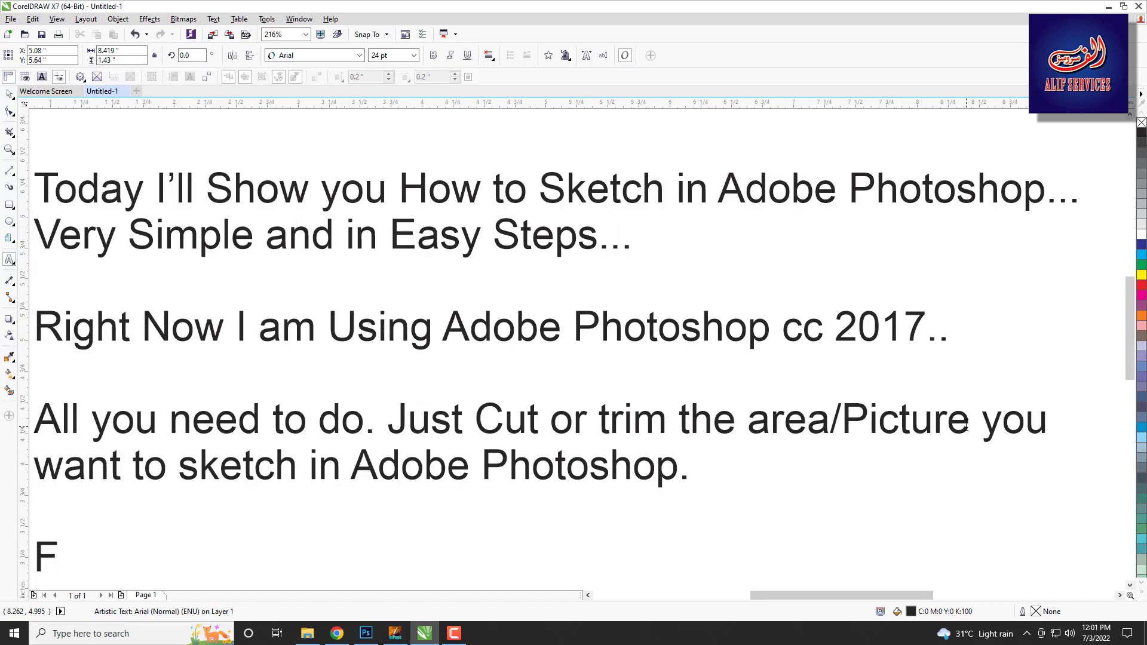
text(or)
text( Cut)
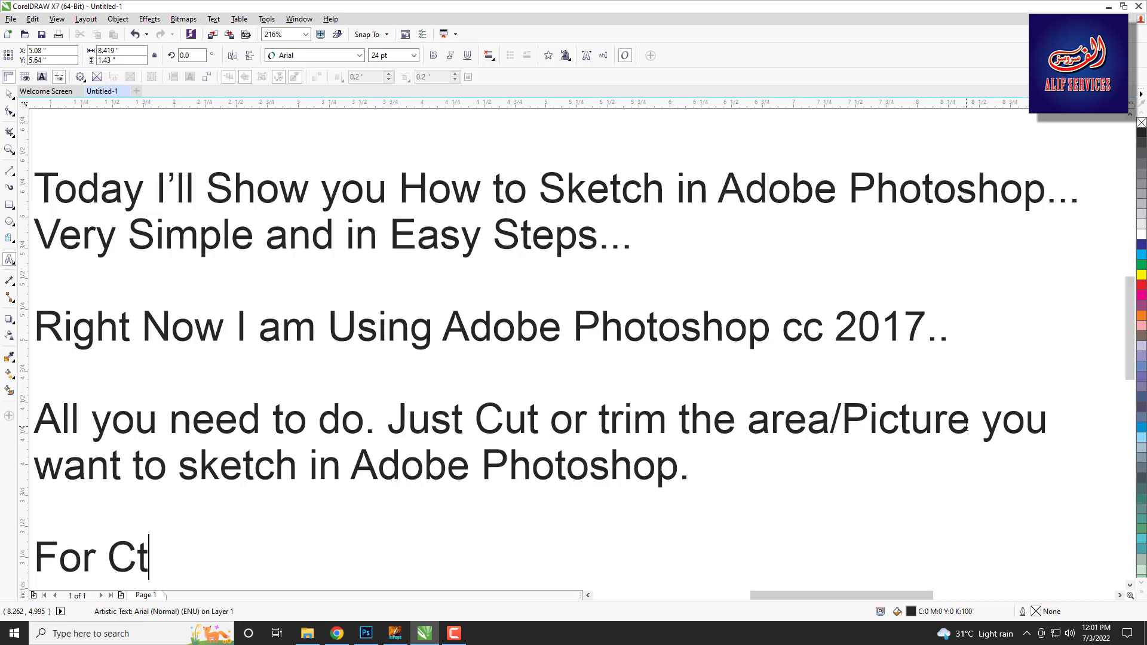
key(BackSpace)
text(utting or )
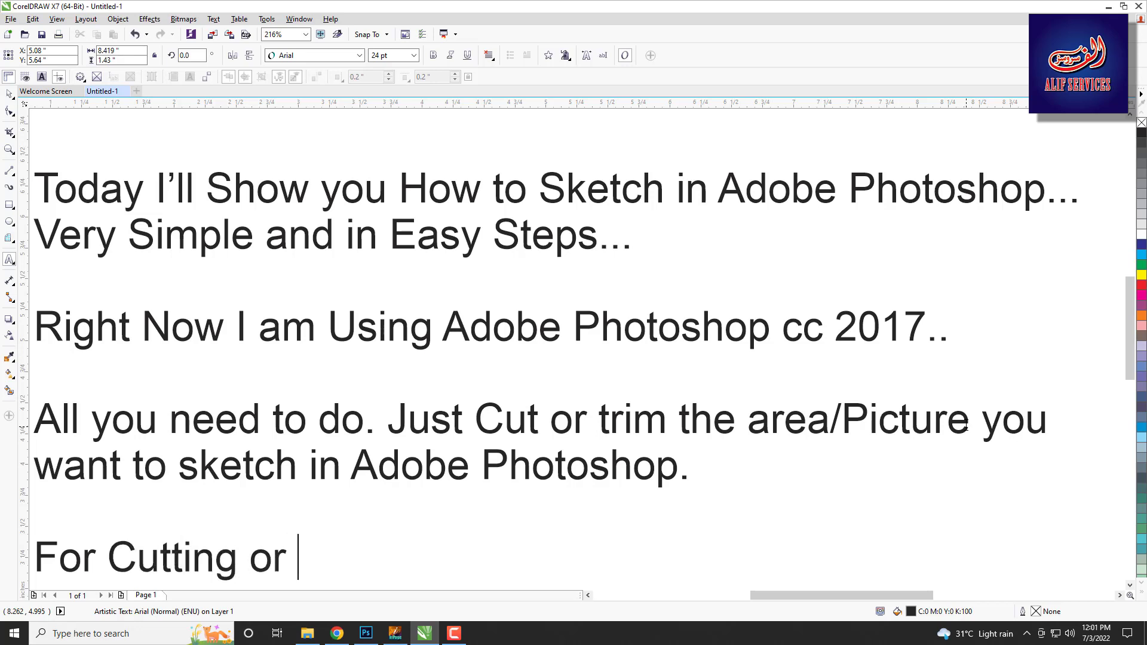
text(Trimming )
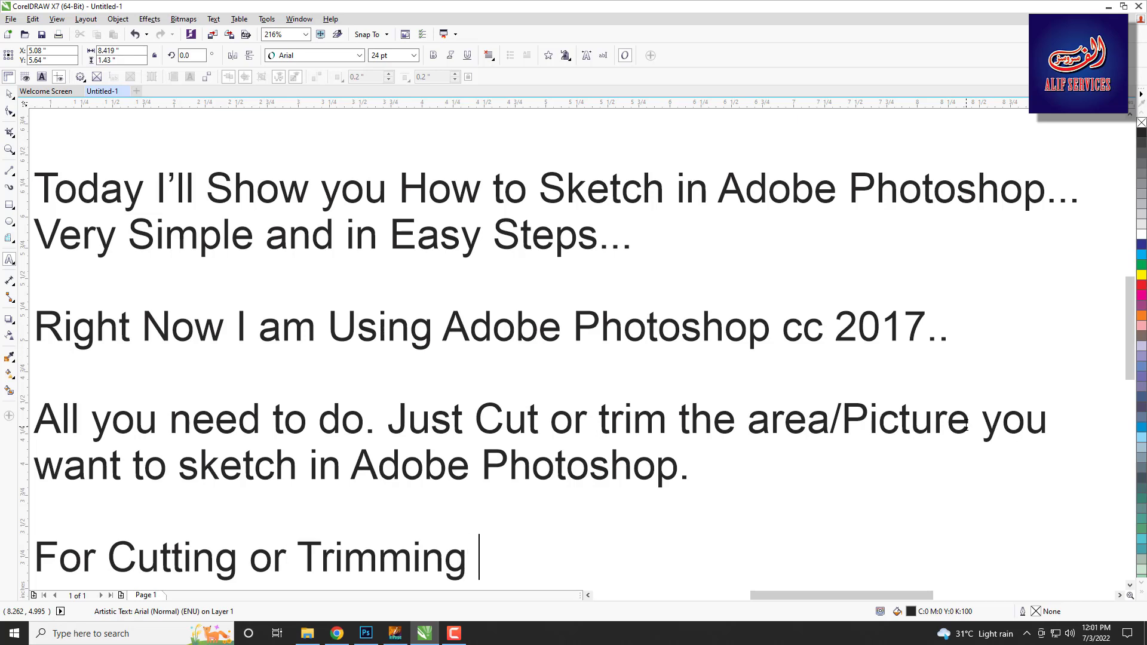
text(you can )
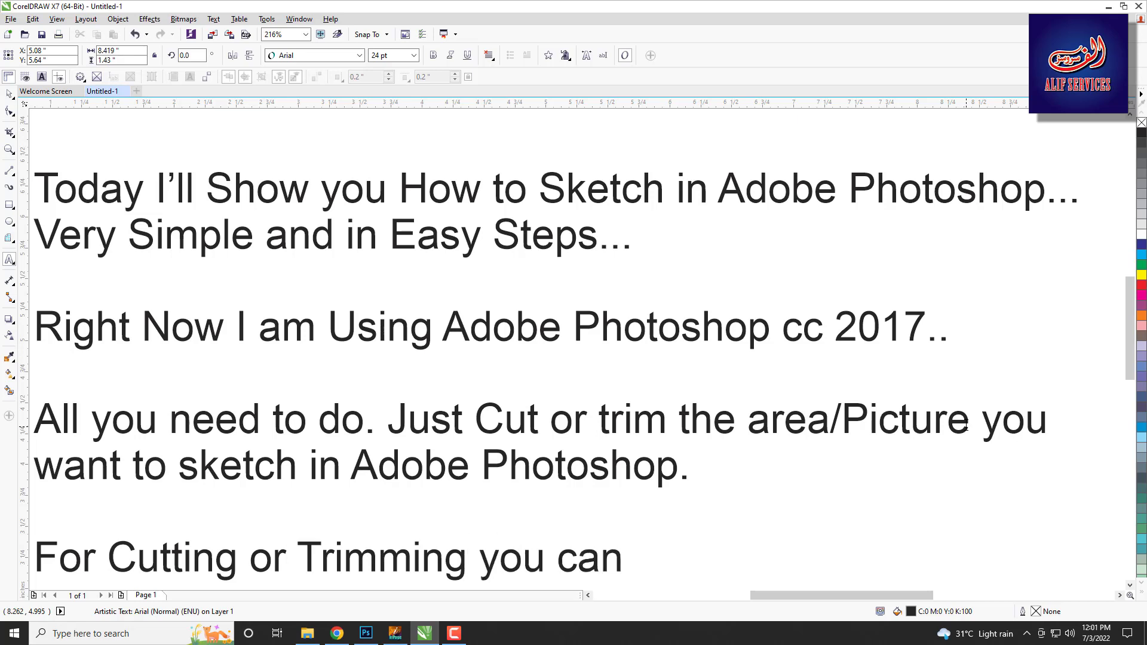
text(see m)
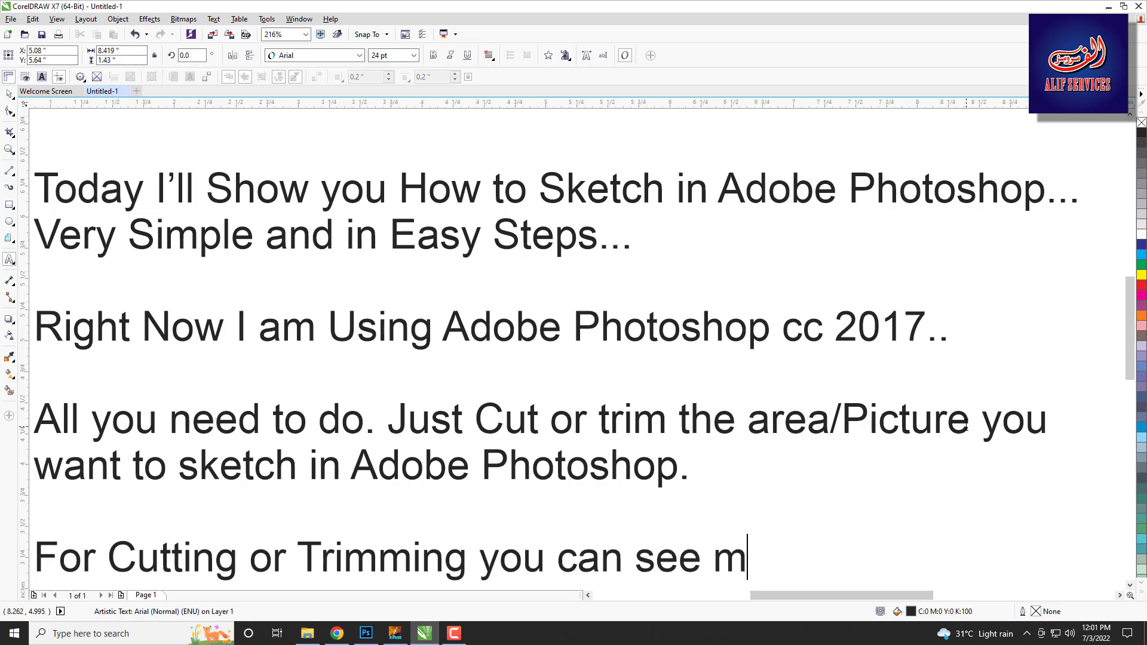
text(e)
key(BackSpace)
key(BackSpace)
key(BackSpace)
text(/fin)
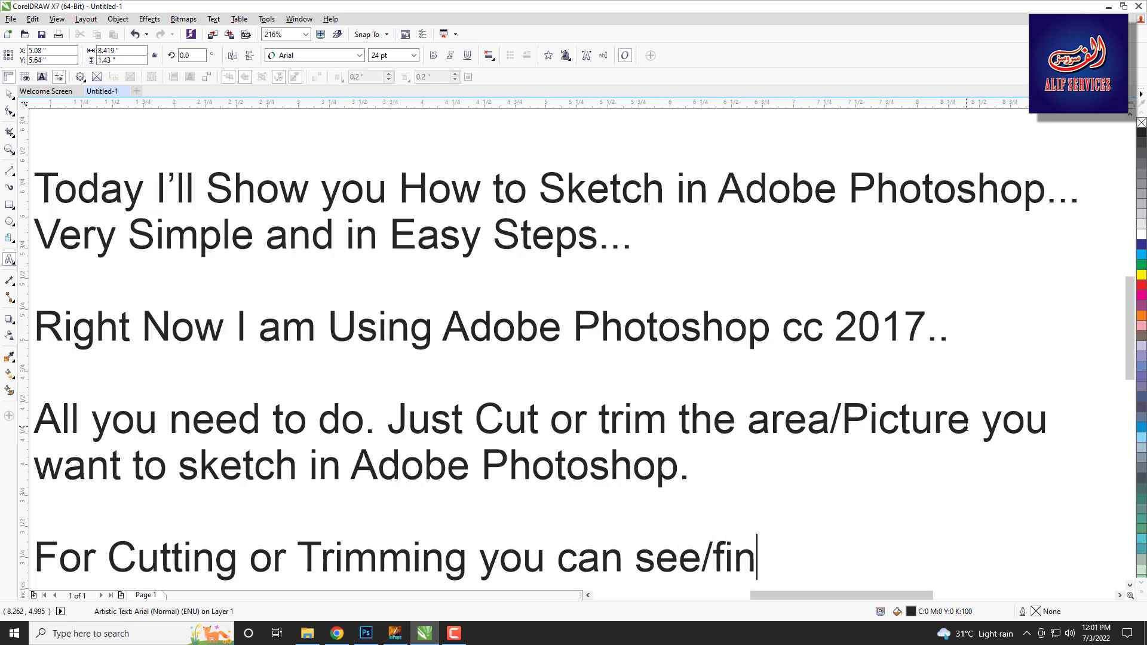
text(d in m)
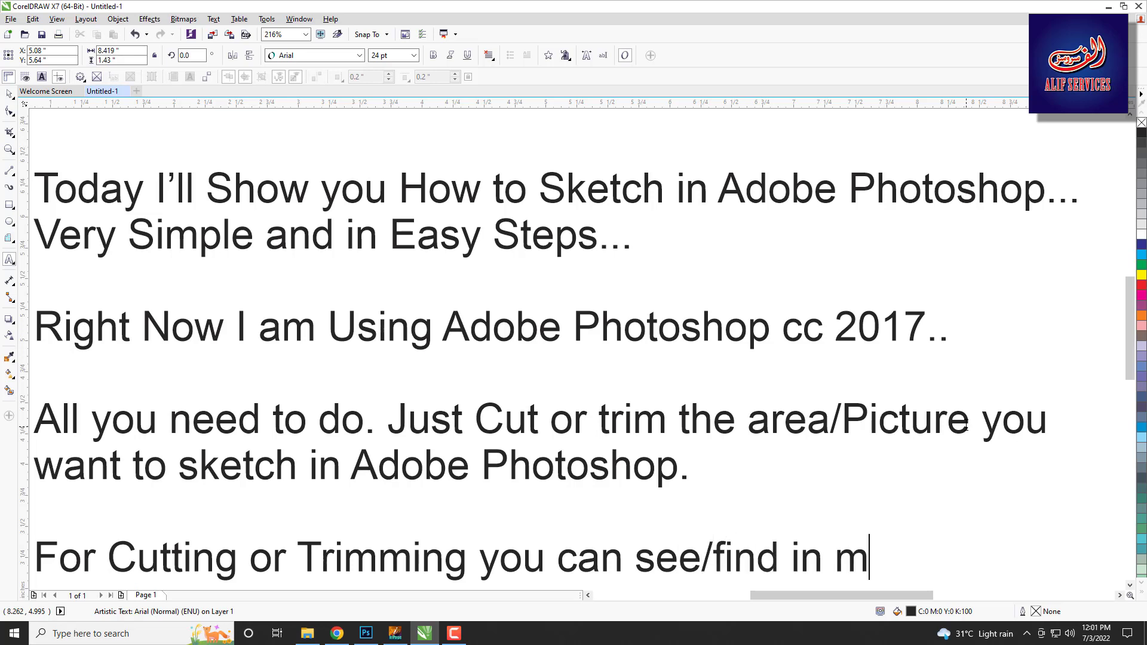
text(y channel)
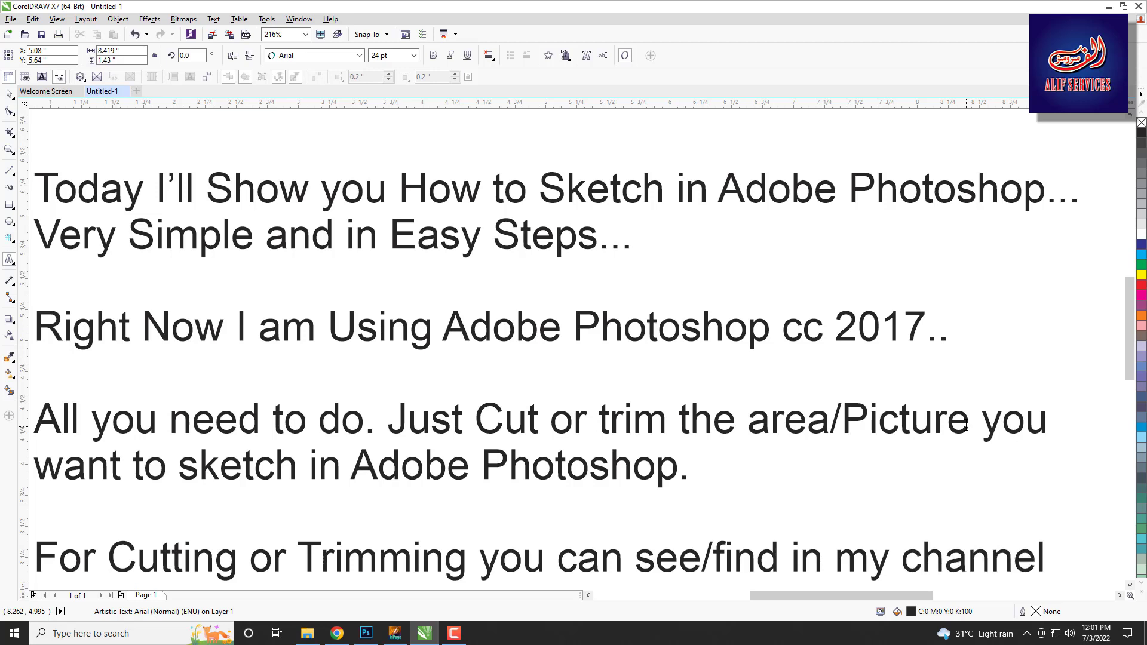
text( in)
key(Return)
text(othje)
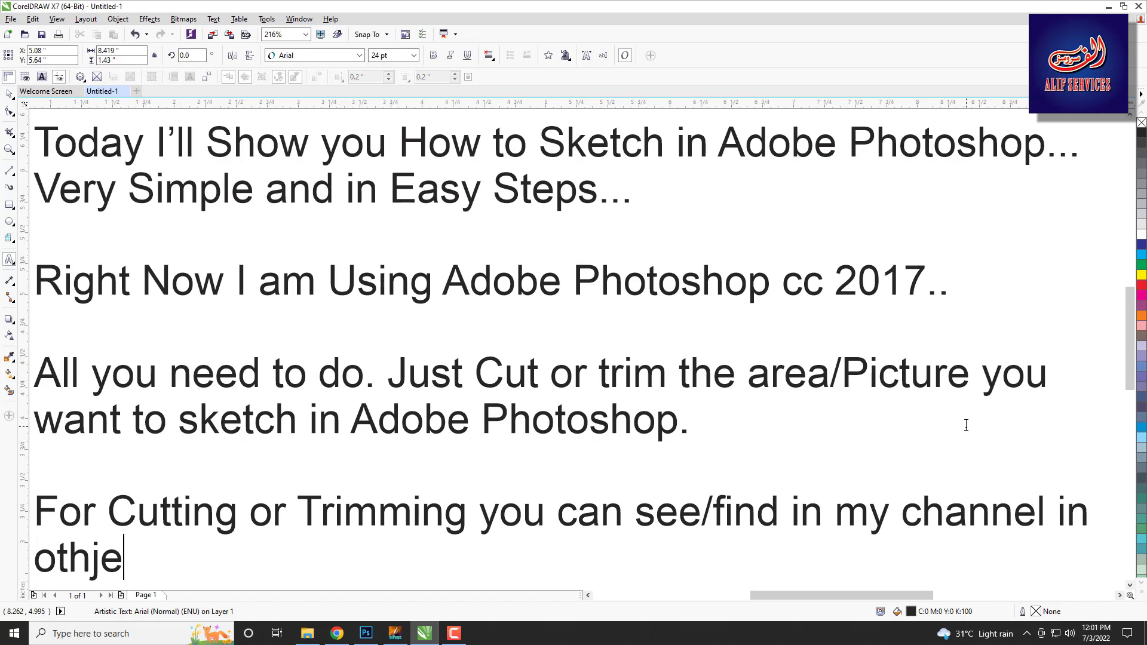
key(BackSpace)
key(BackSpace)
text(er vid)
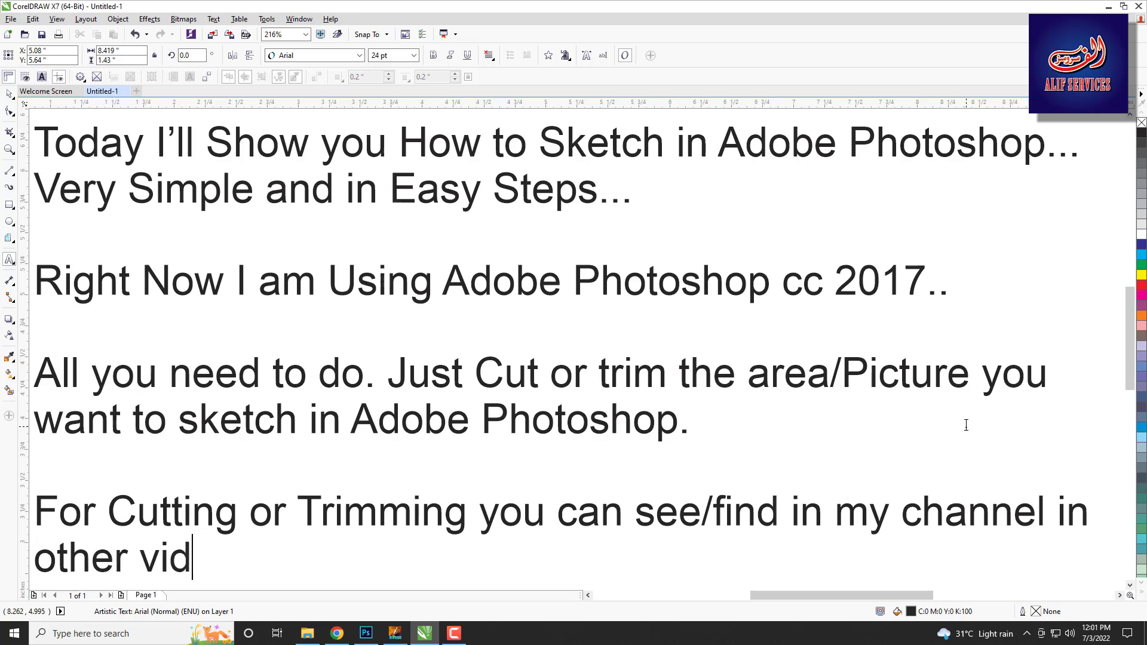
text(eo.)
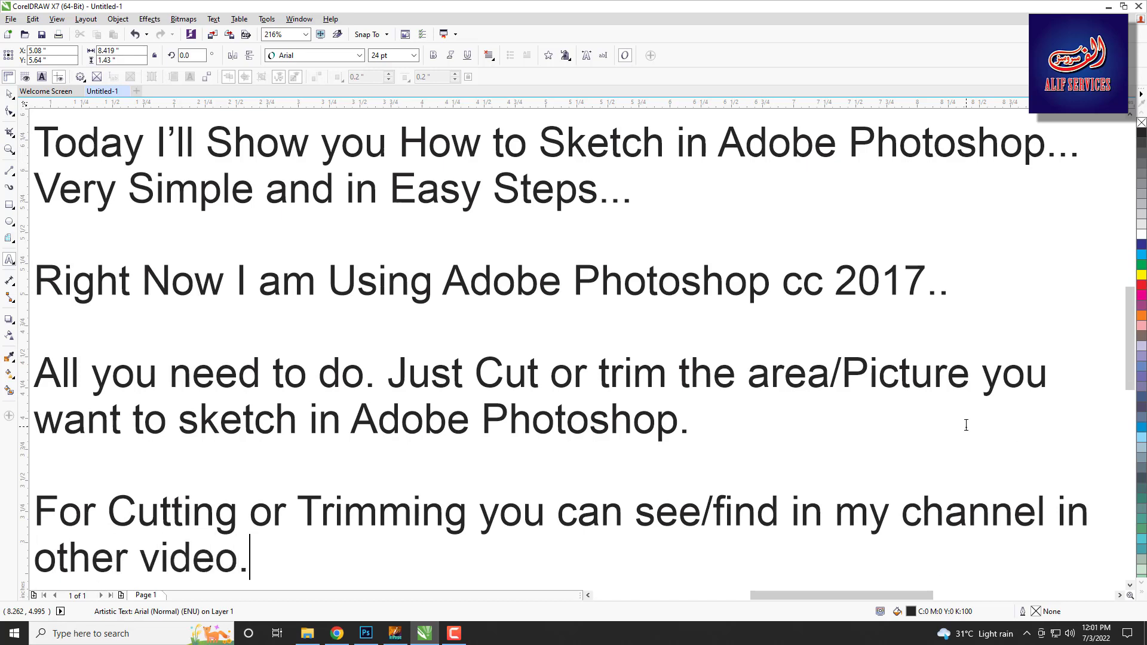
Step: Add a final line reading 'Let's Start....'
key(Return)
key(Return)
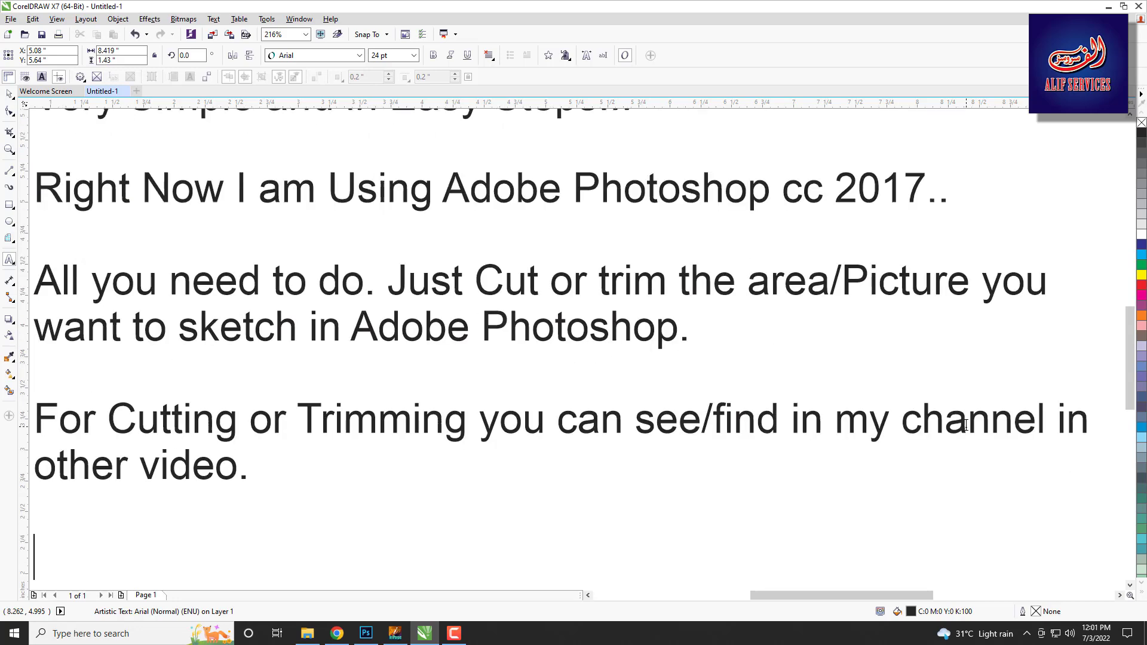
text(Let's St)
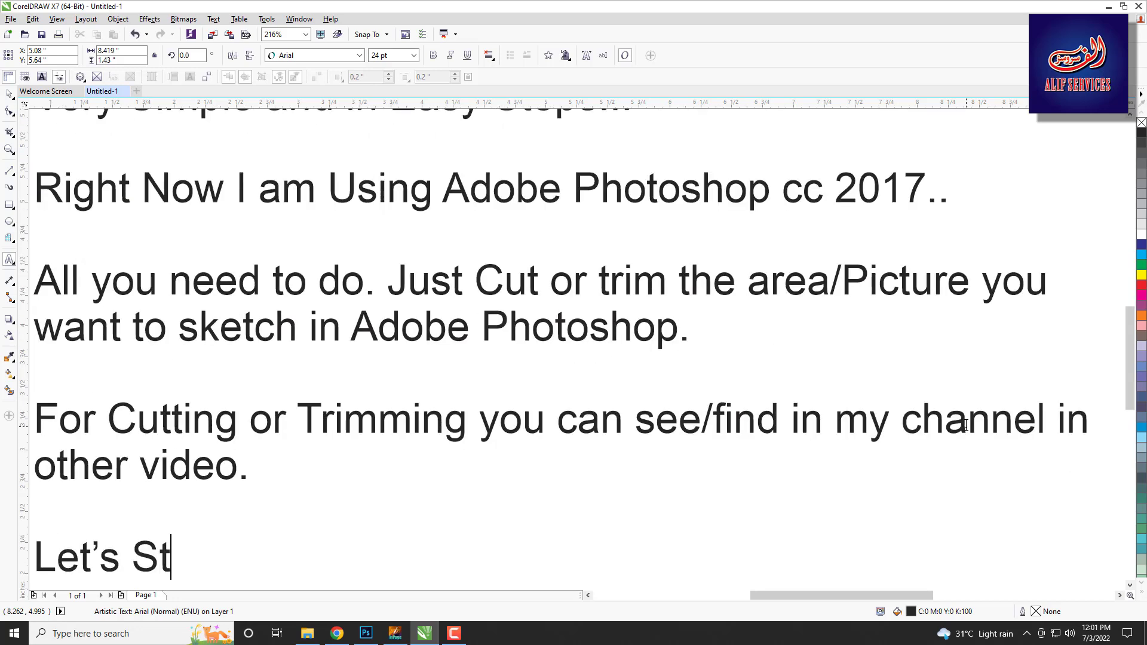
text(art)
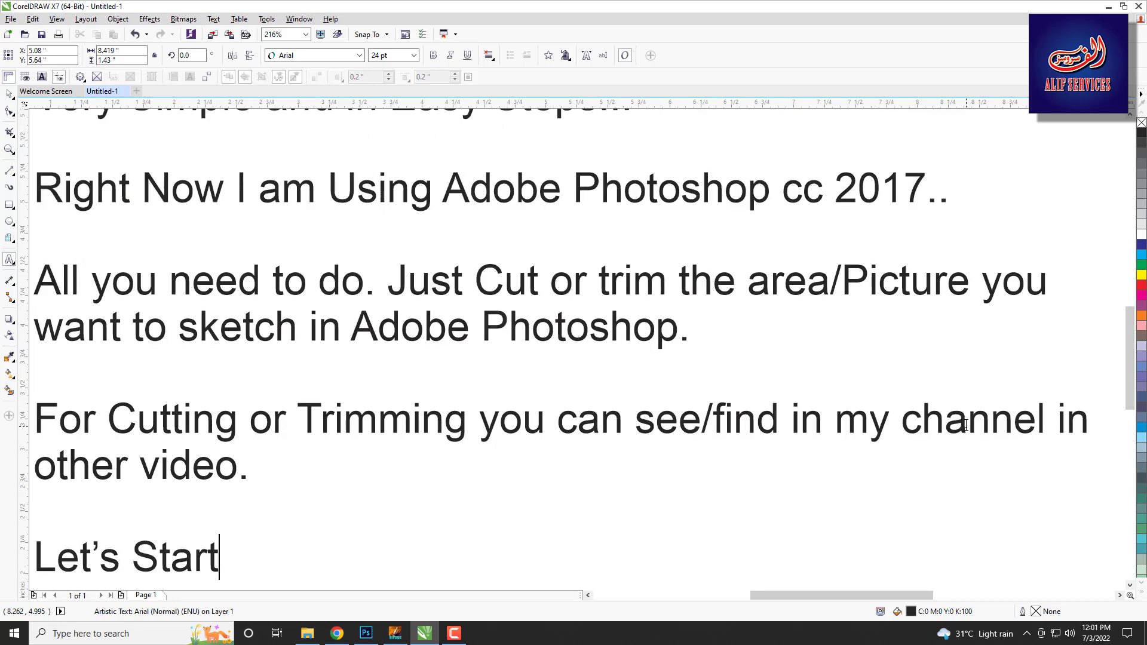
text(....)
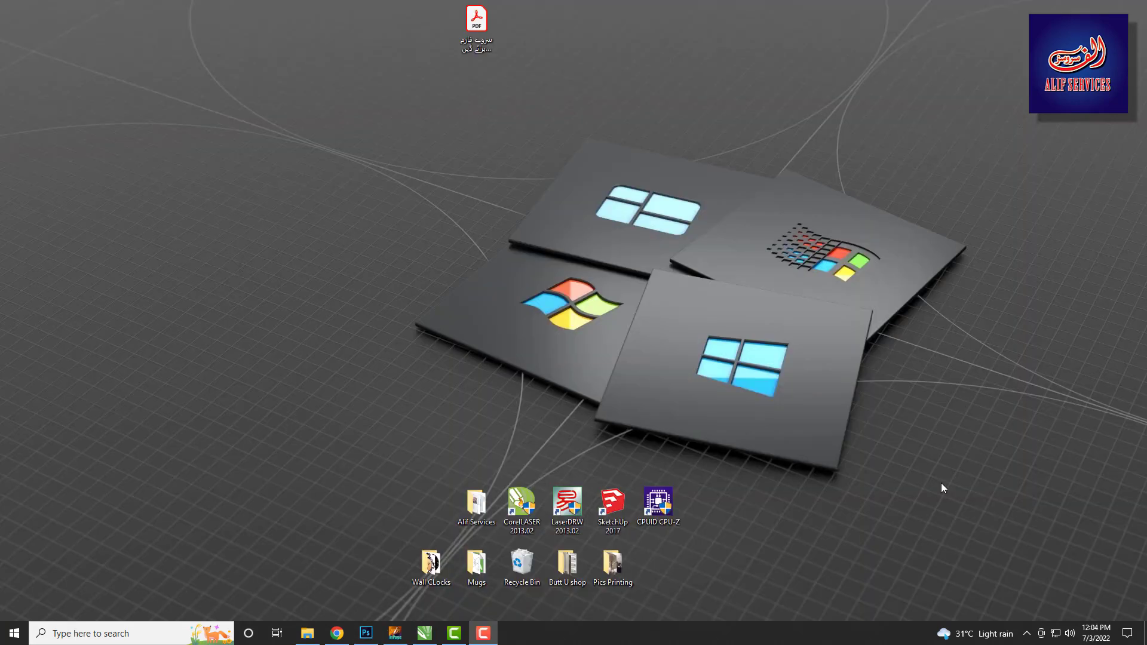
Step: Restore Photoshop and open Lighter.psd
click(366, 633)
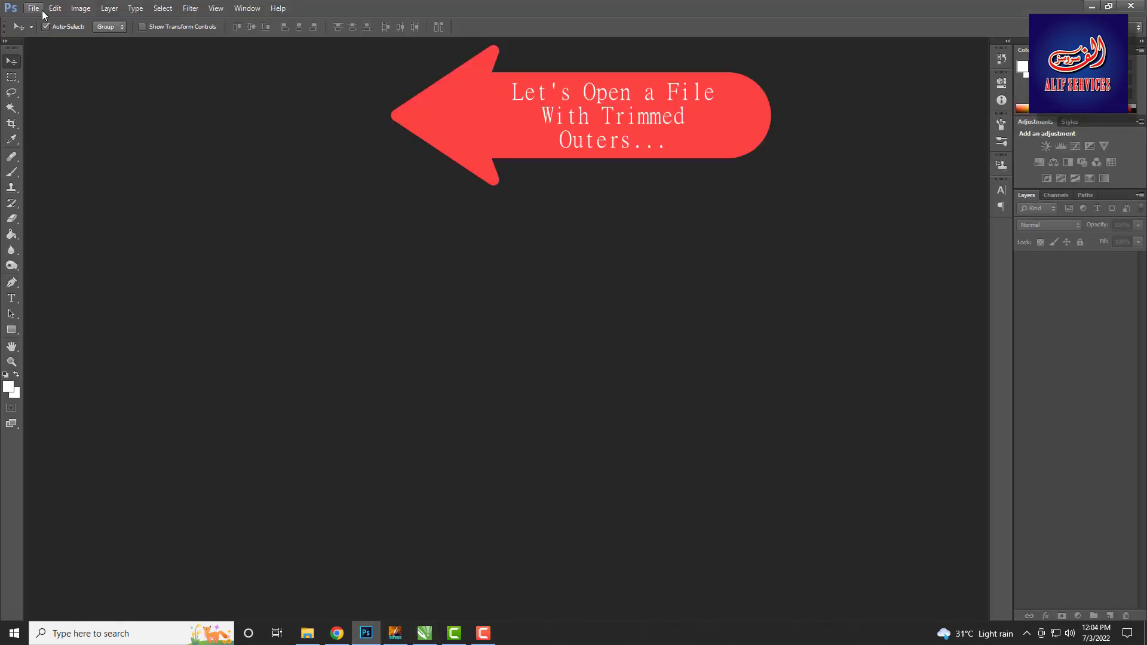
click(40, 9)
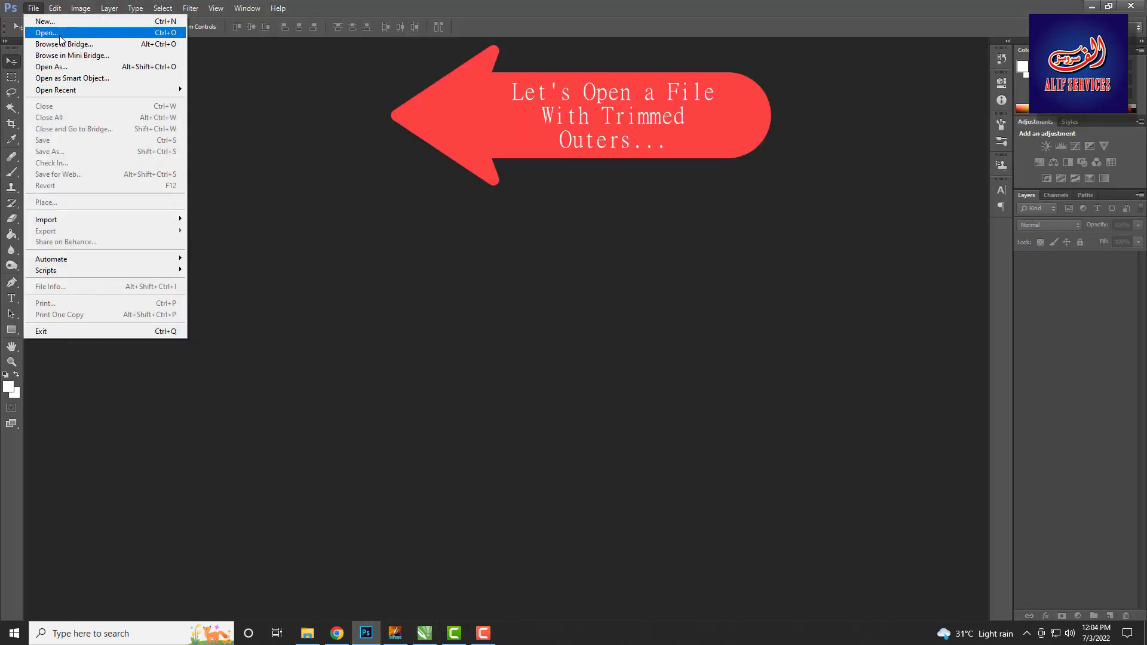
click(60, 37)
click(121, 105)
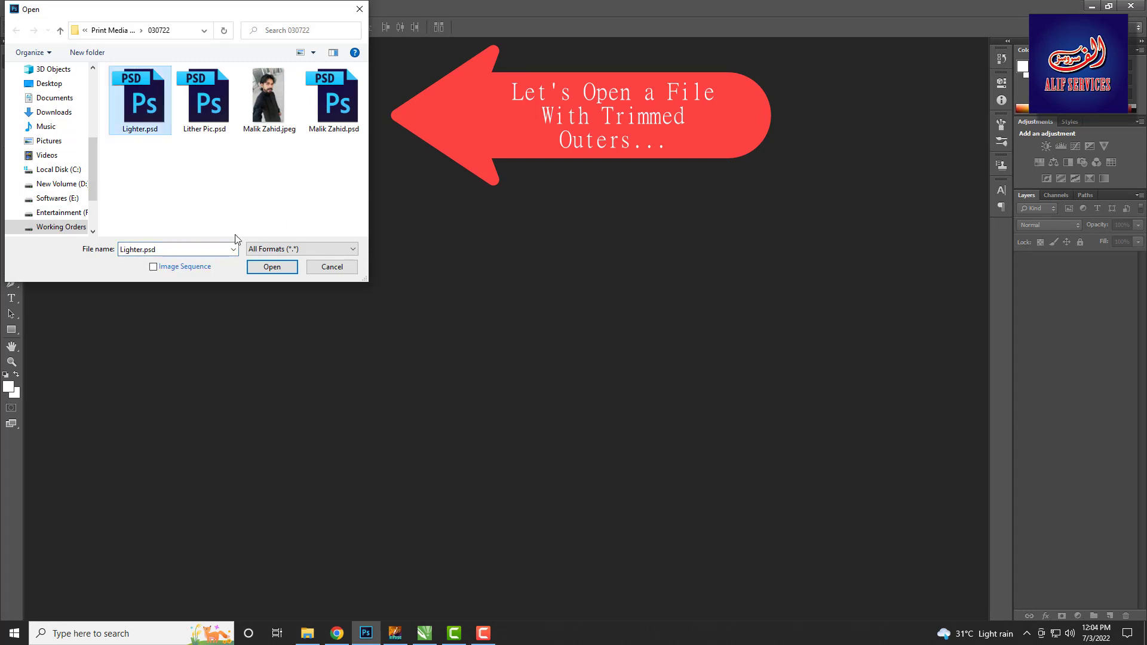
click(272, 267)
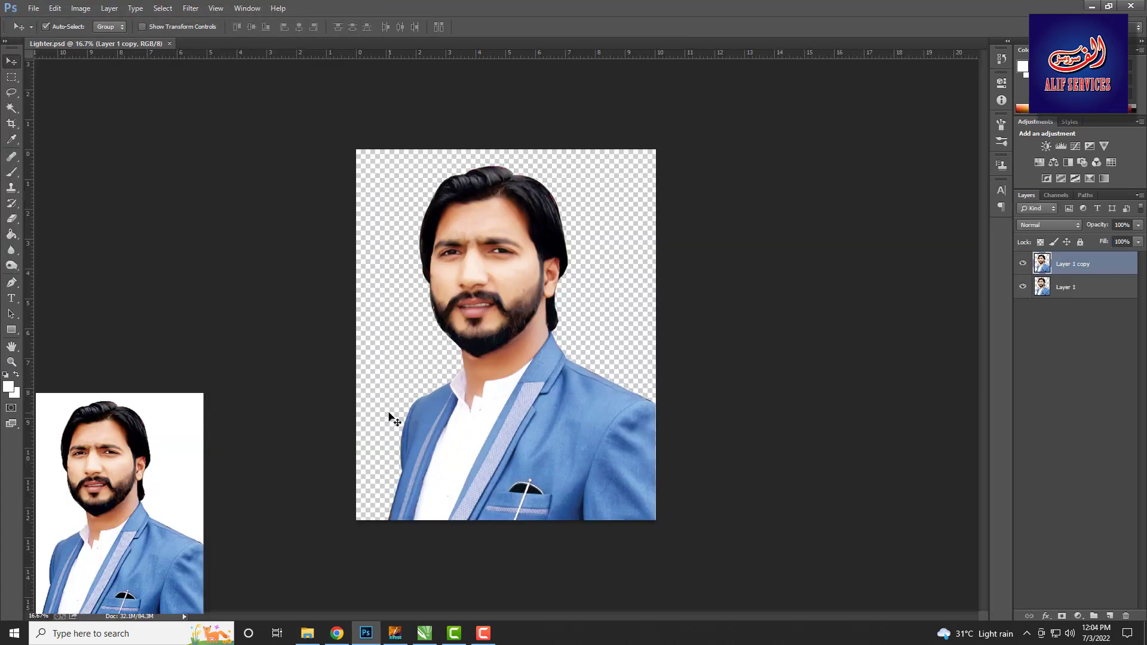
Step: Fit the image on screen and remove the Layer 1 copy, leaving only Layer 1
click(12, 362)
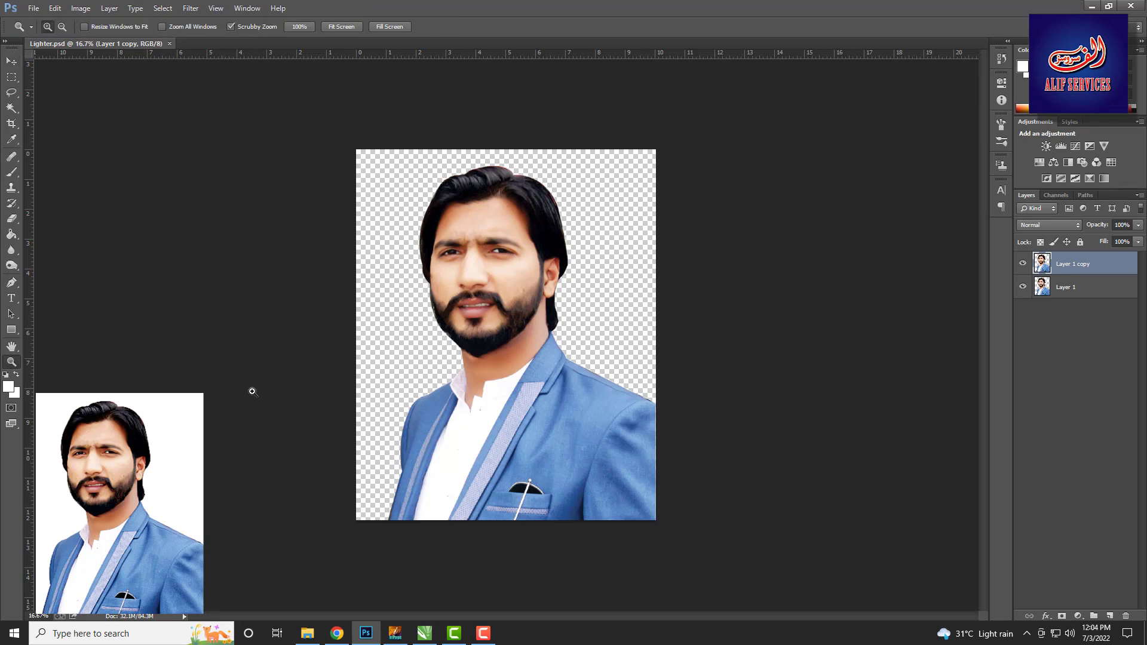
right_click(436, 347)
click(444, 355)
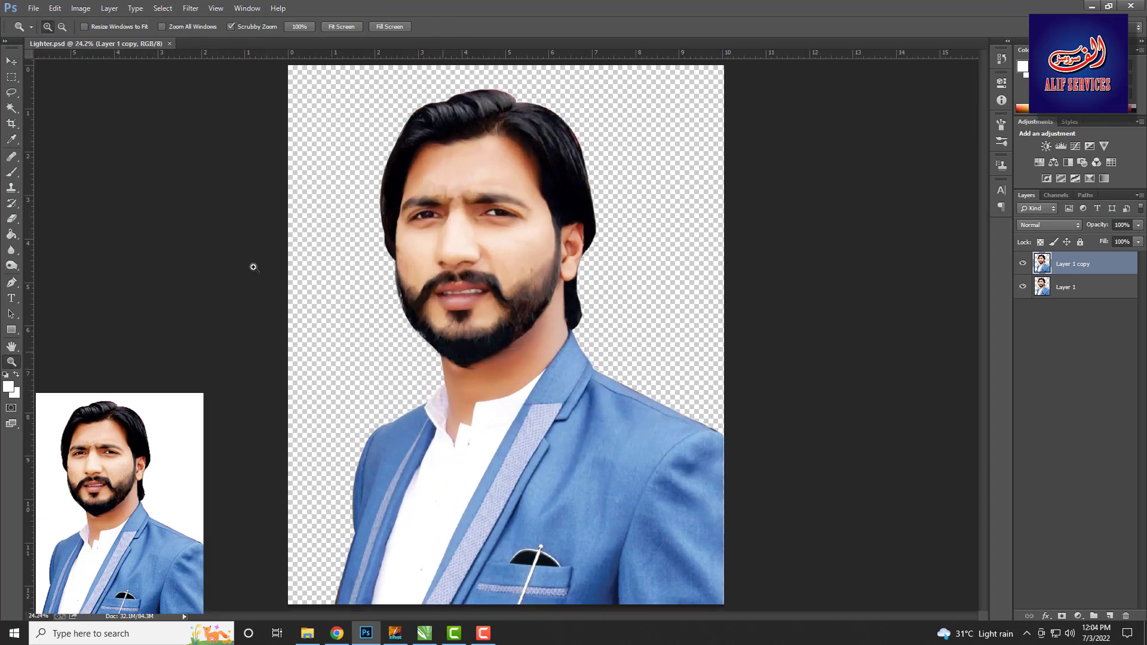
click(15, 62)
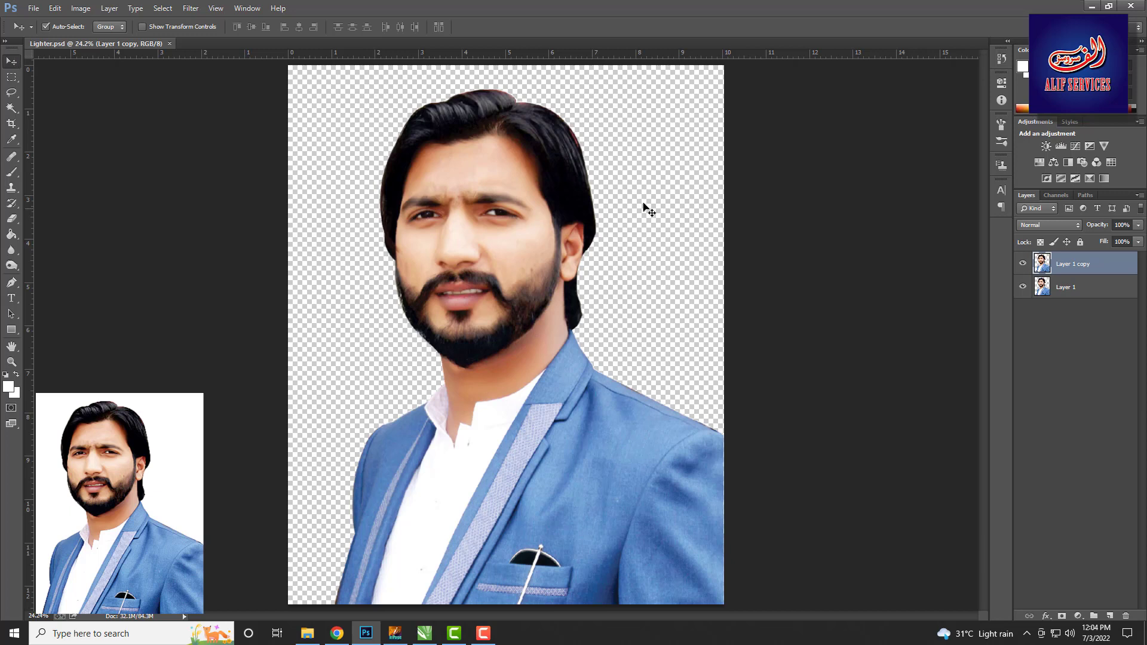
key(ctrl+e)
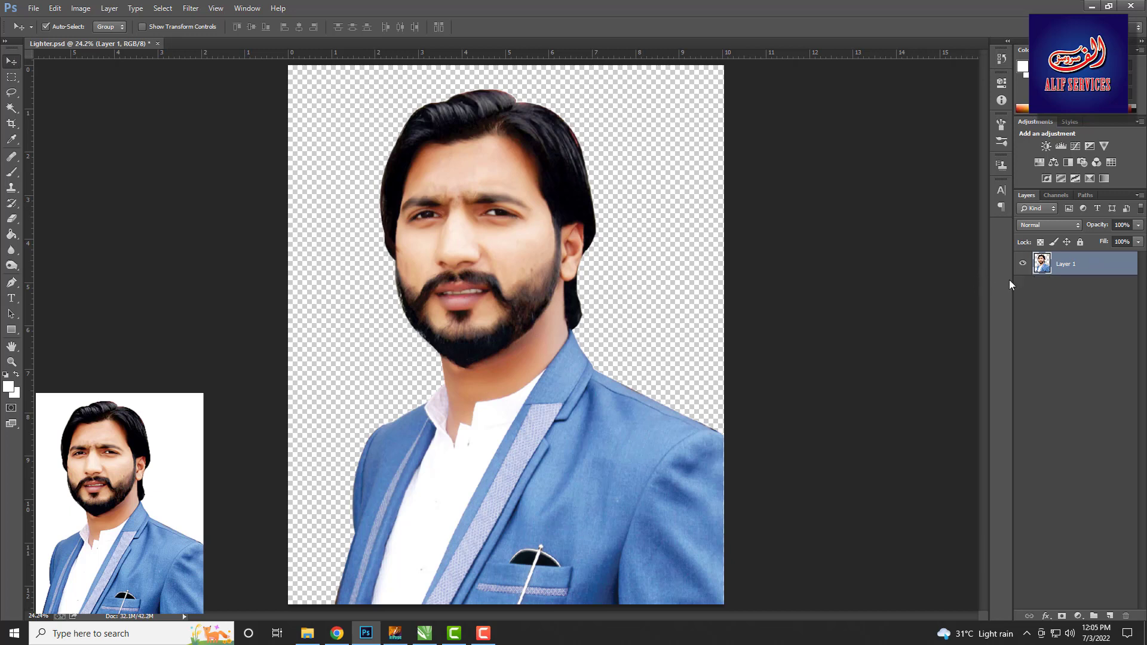
Step: Duplicate Layer 1 and name the copy 'Sketch Layer'
right_click(1062, 269)
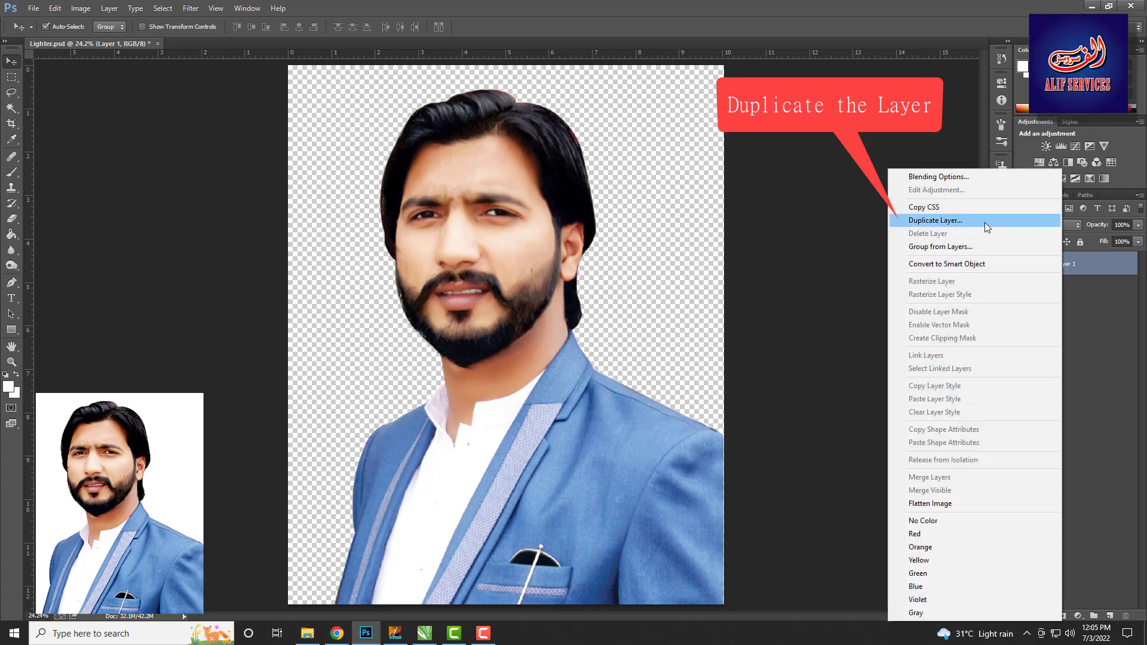
click(944, 221)
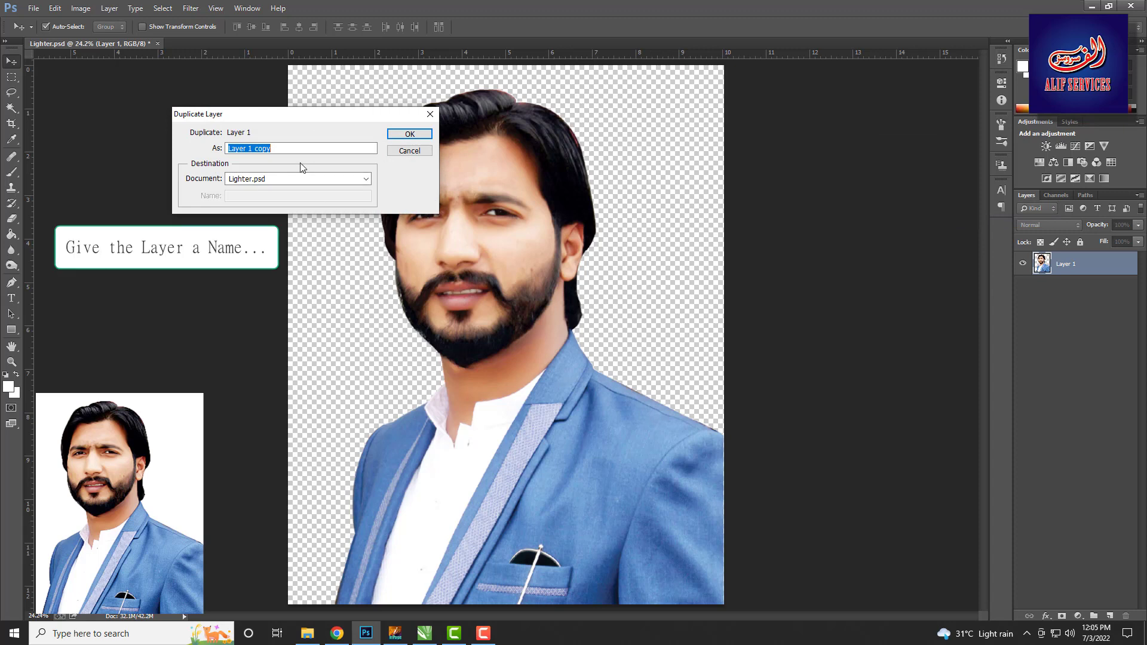
text(Sketch La)
text(yer)
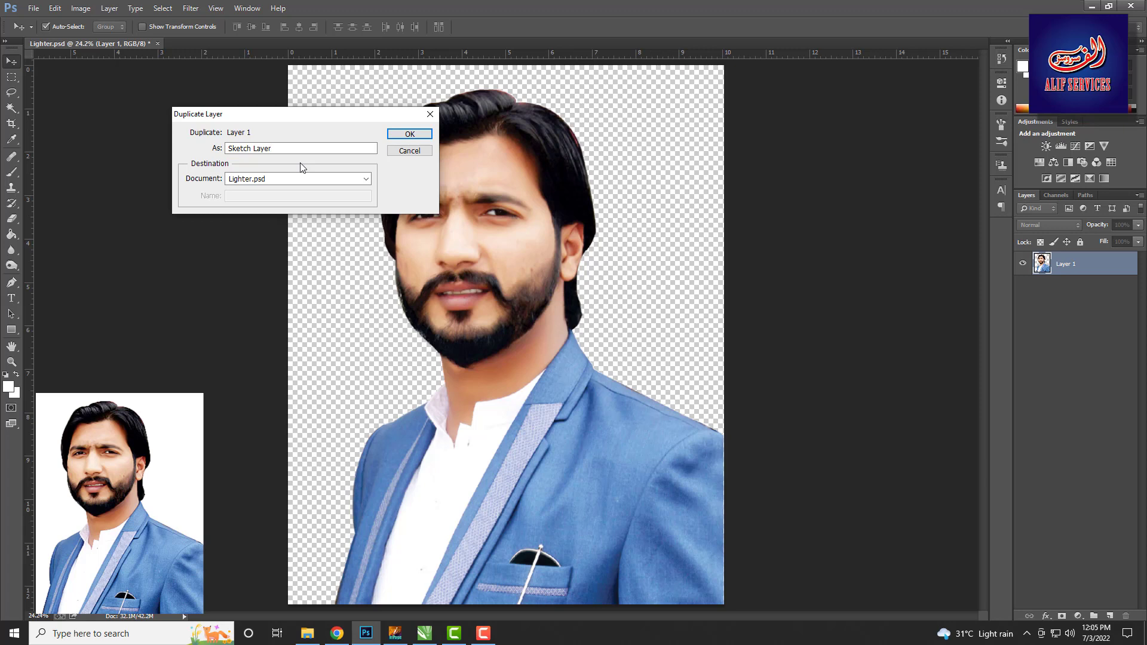
click(417, 138)
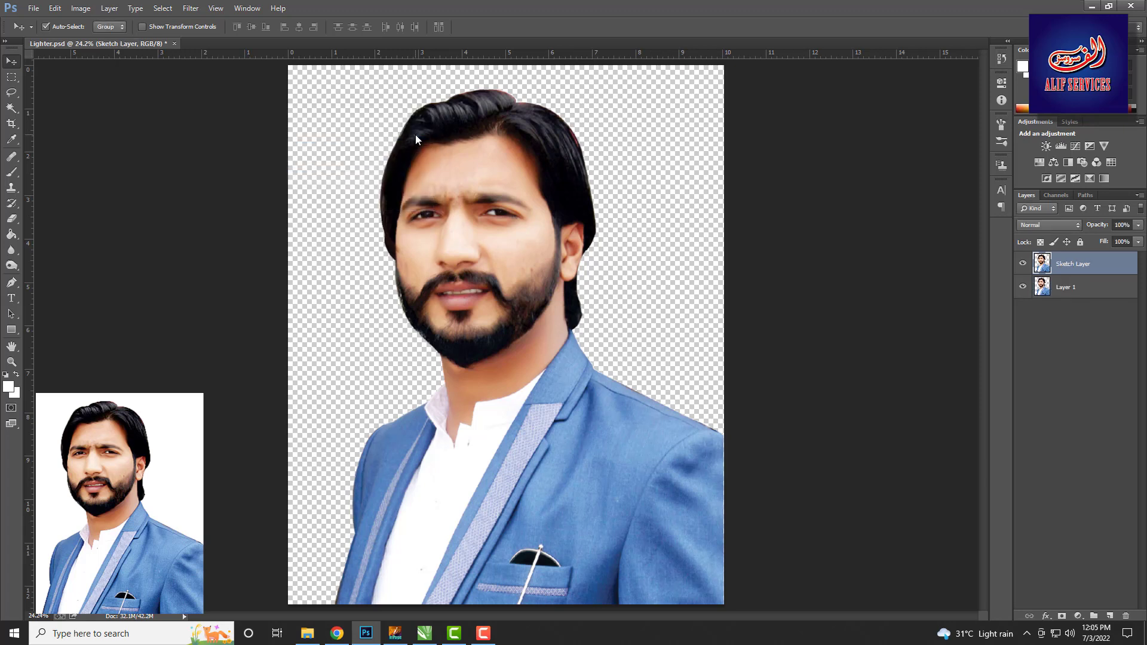
Step: Add a Hue/Saturation adjustment layer above Sketch Layer with Saturation at -100
click(1067, 288)
click(1079, 266)
click(1078, 615)
click(1069, 468)
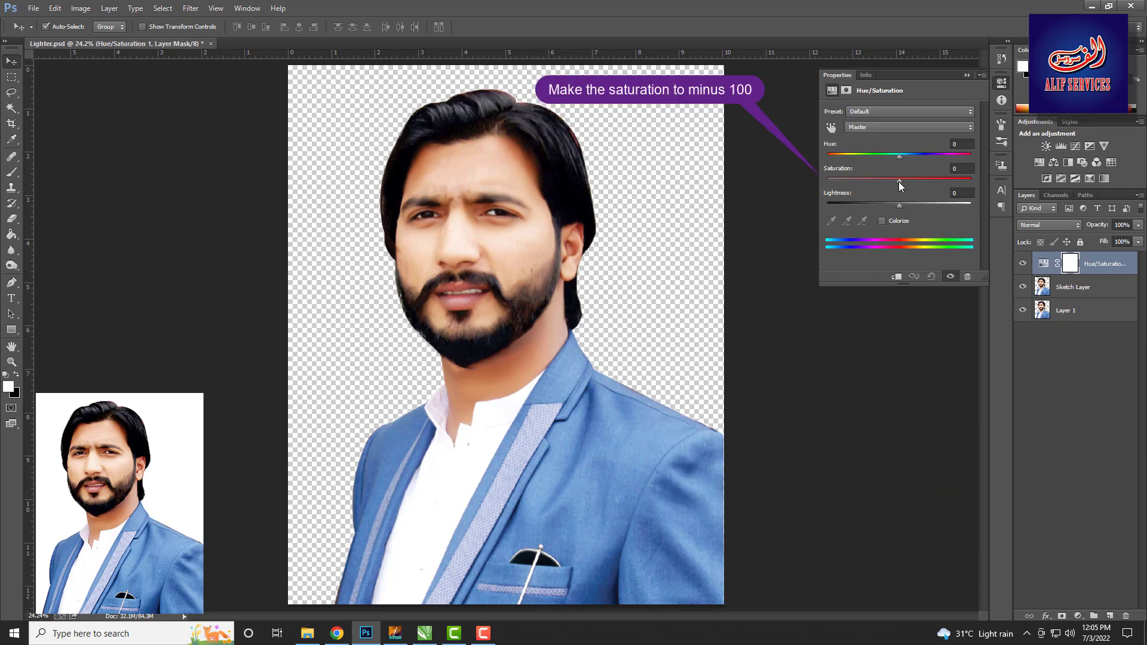
drag(898, 181, 834, 181)
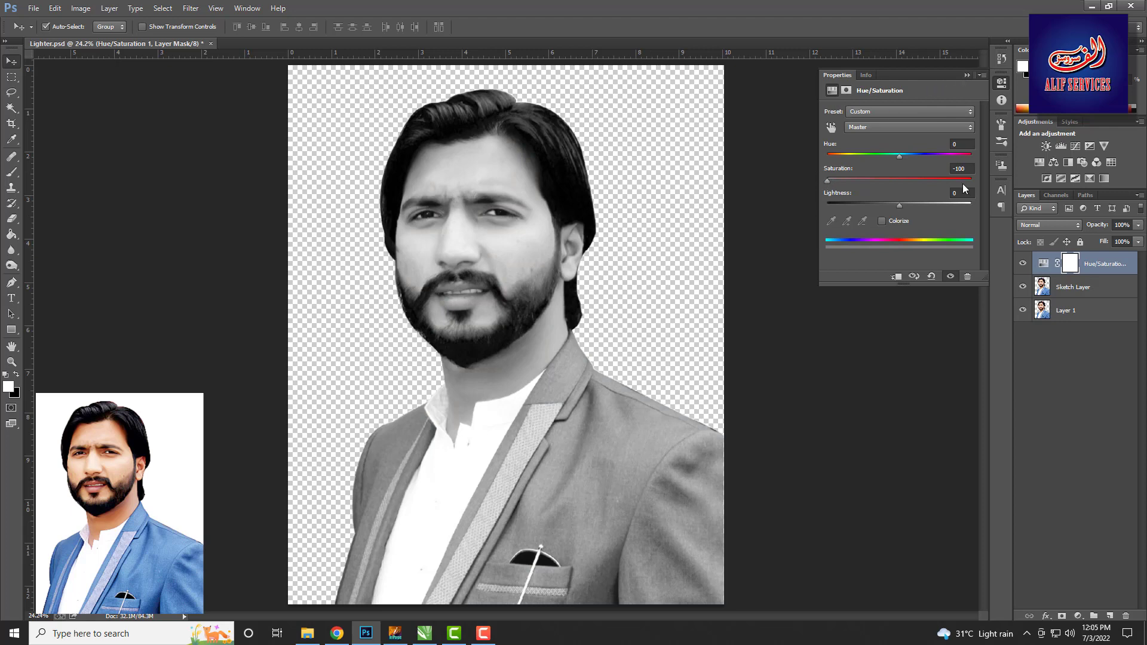
click(965, 75)
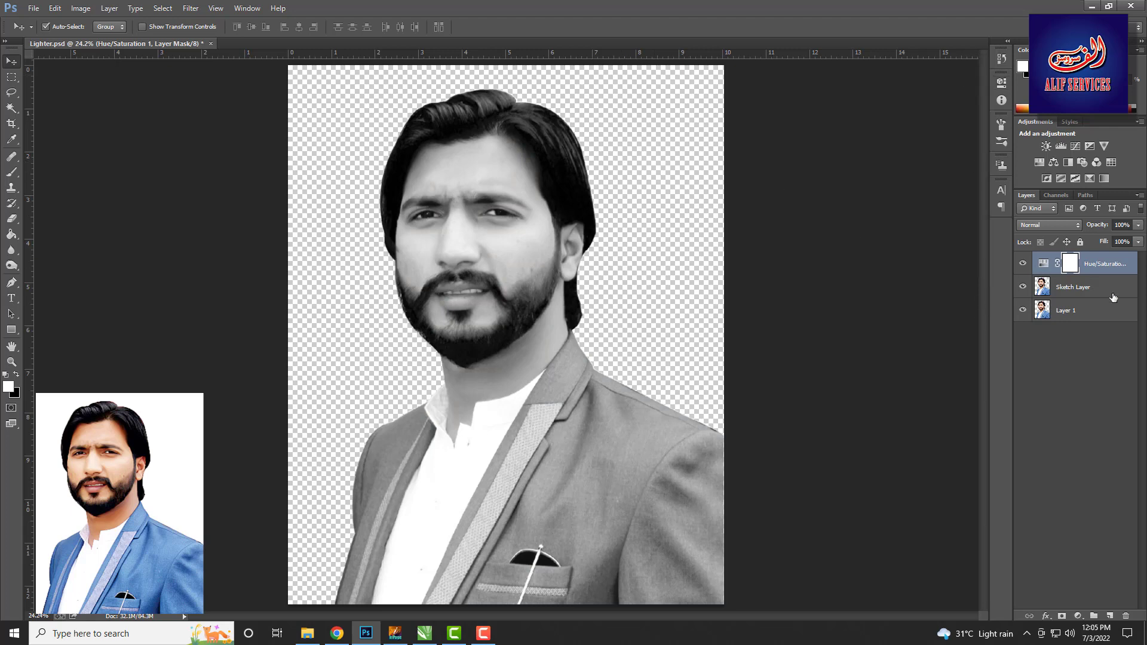
Step: Add a Brightness/Contrast adjustment layer with brightness 20 and contrast -3, then toggle it to compare
click(1078, 616)
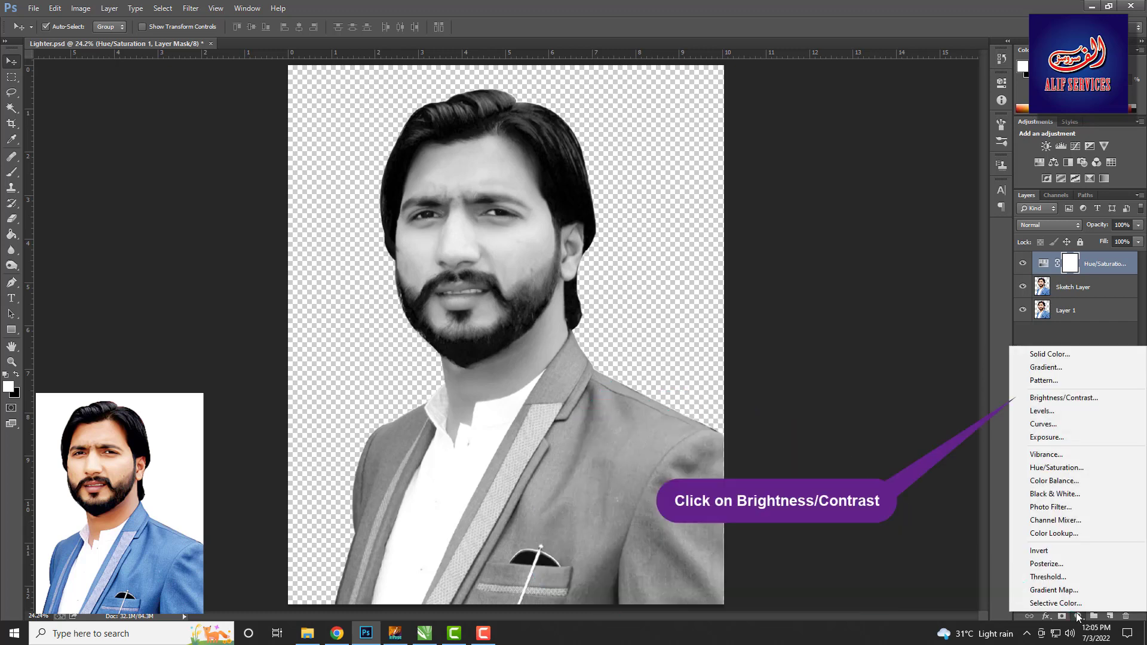
click(1051, 399)
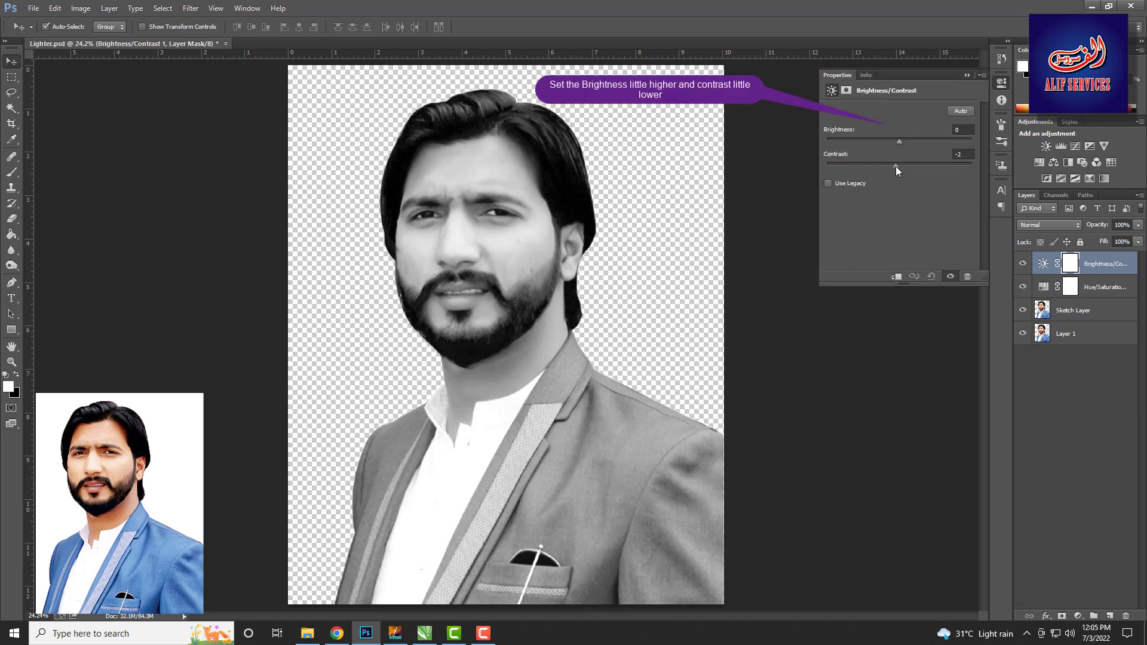
drag(895, 167, 894, 167)
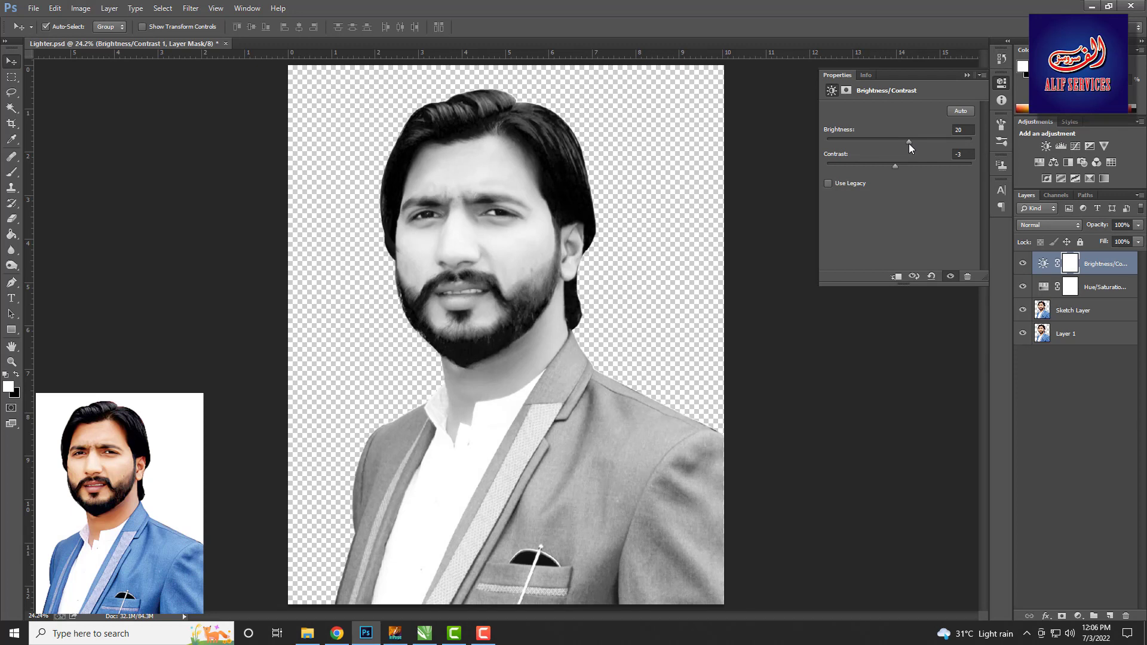
click(966, 75)
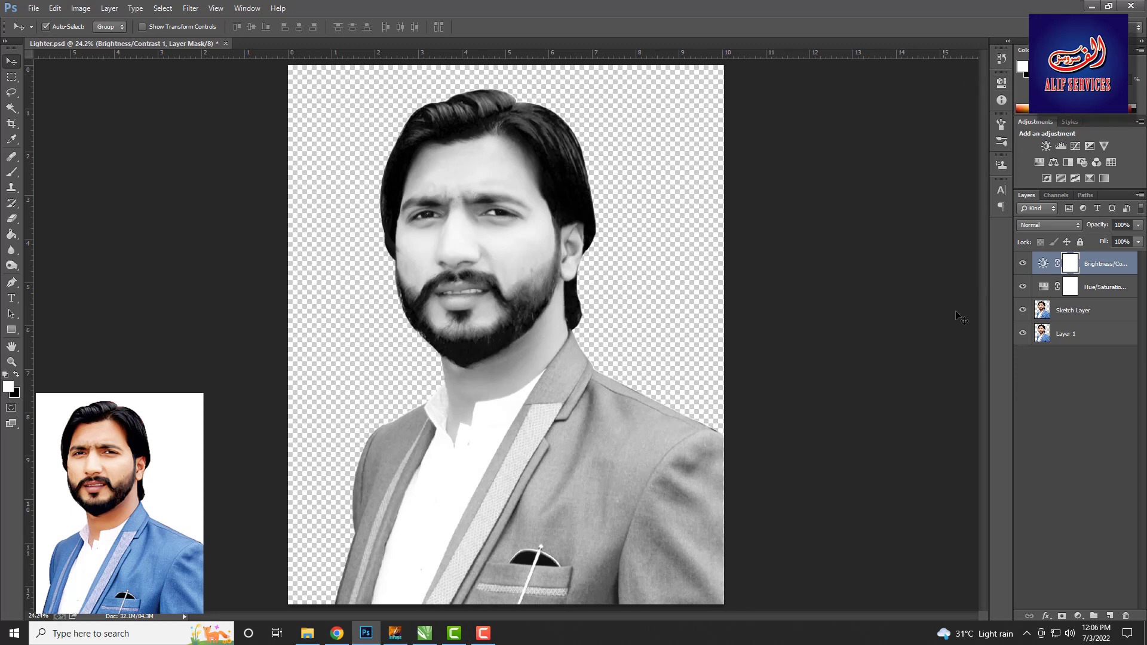
click(1022, 263)
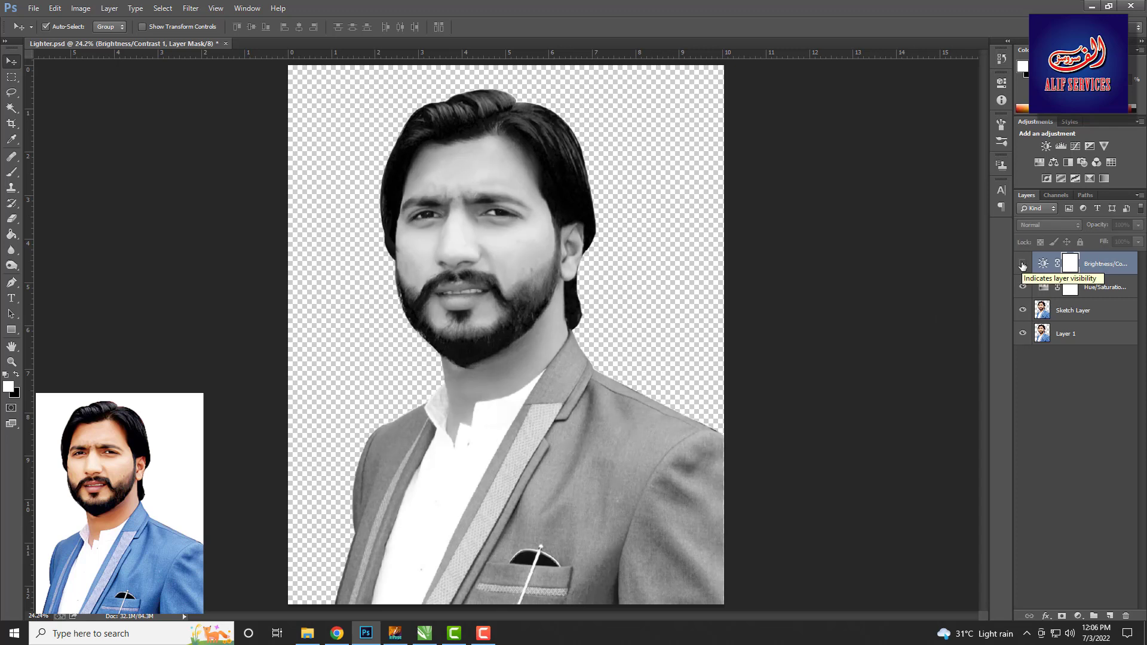
click(1022, 264)
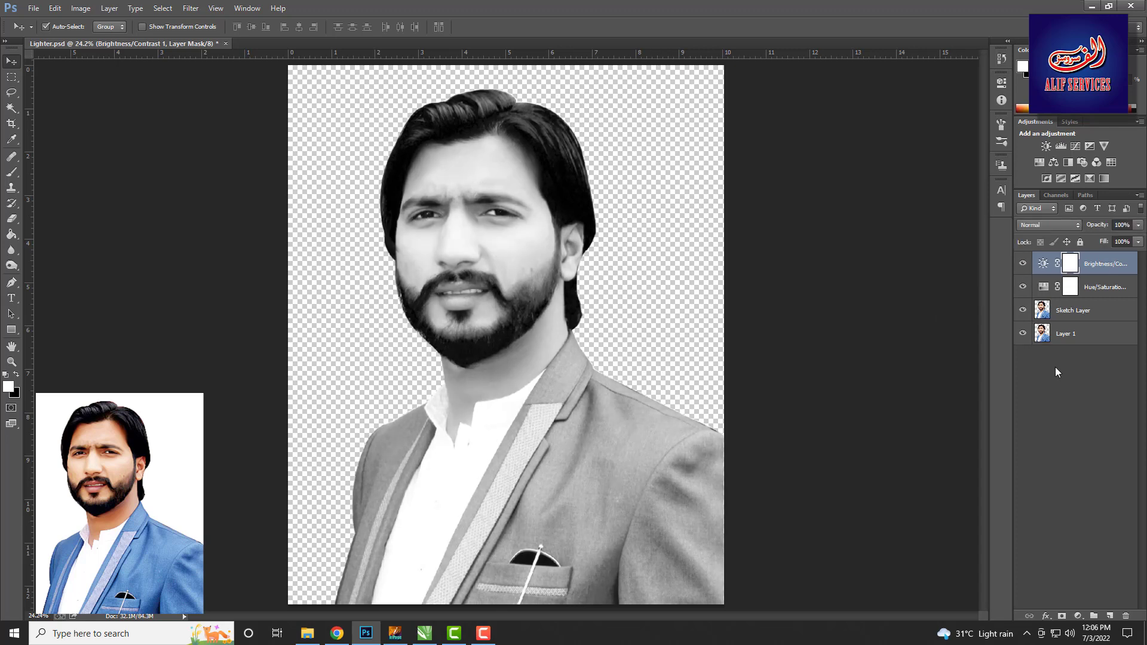
Step: Select Sketch Layer and apply Image > Adjustments > Invert to it
click(1068, 316)
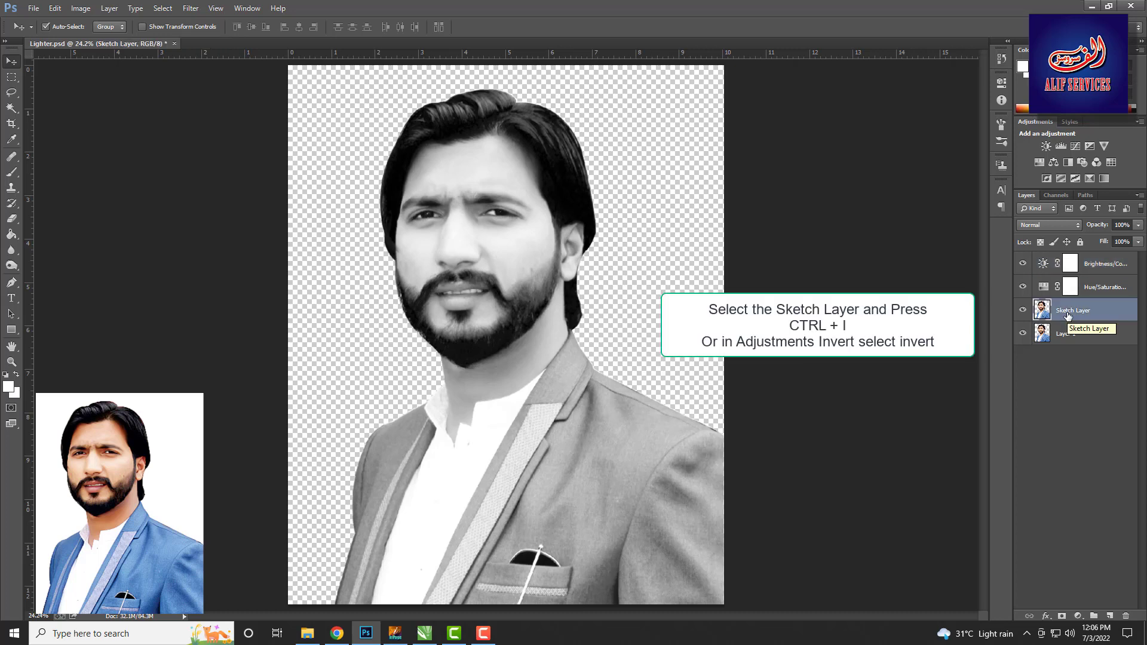
click(78, 8)
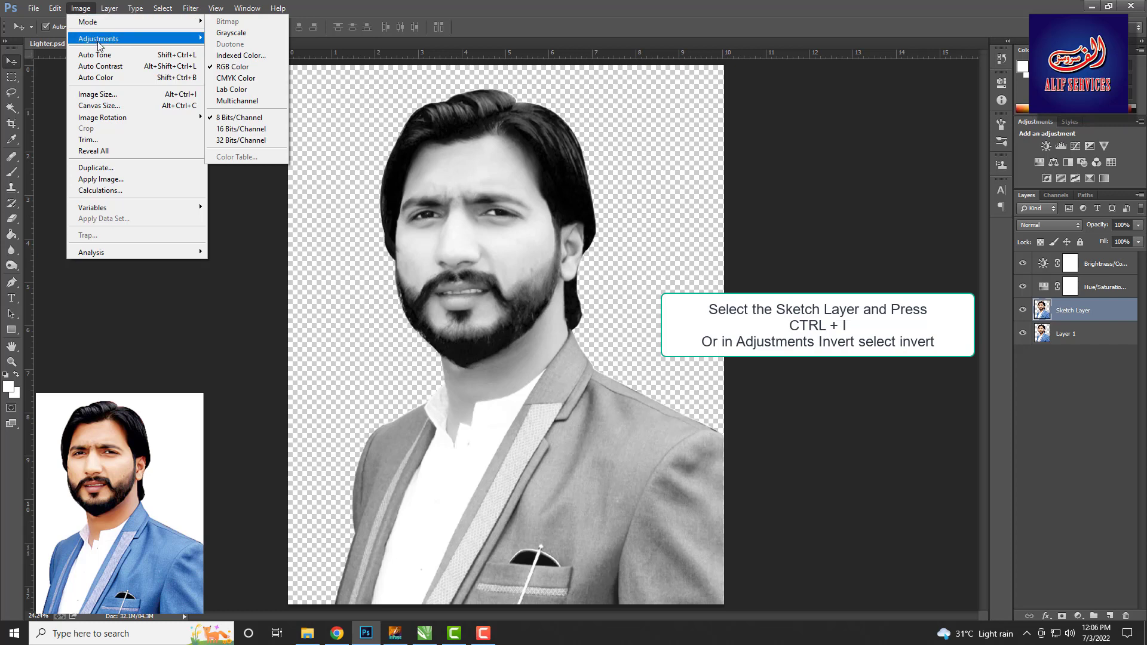
mouse_move(98, 38)
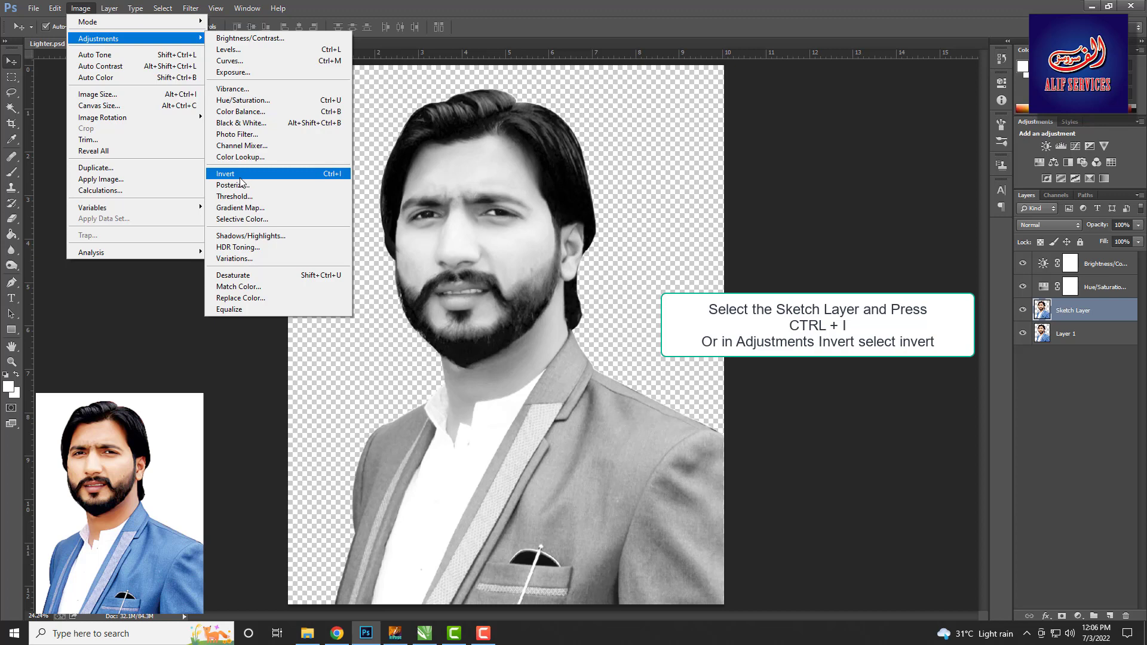
click(467, 343)
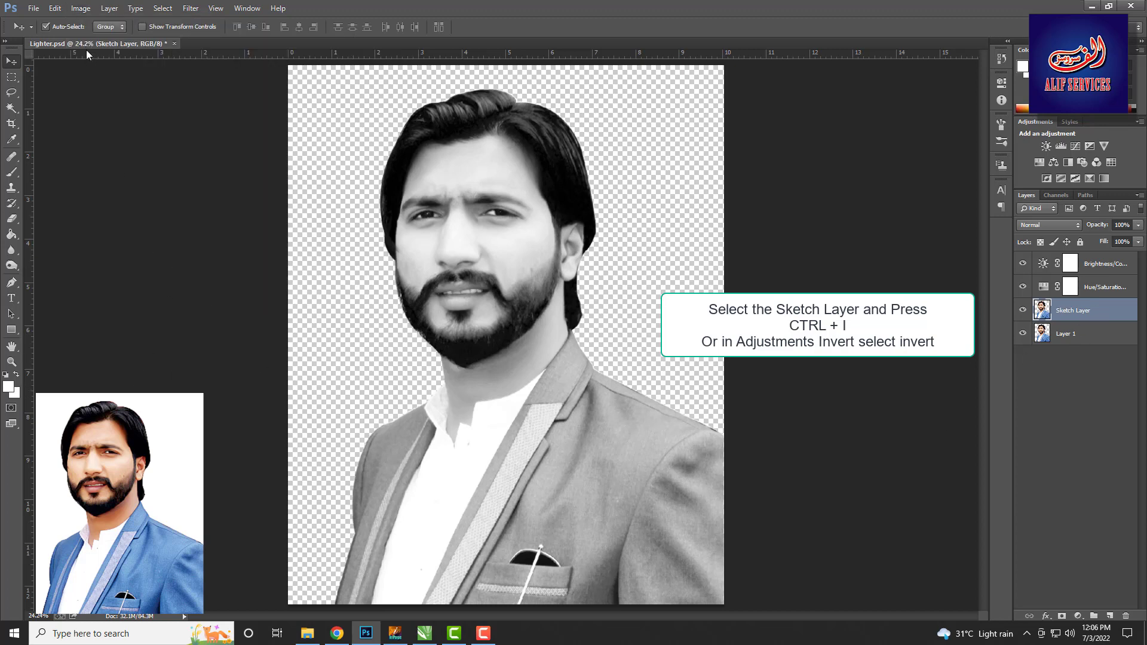
click(81, 8)
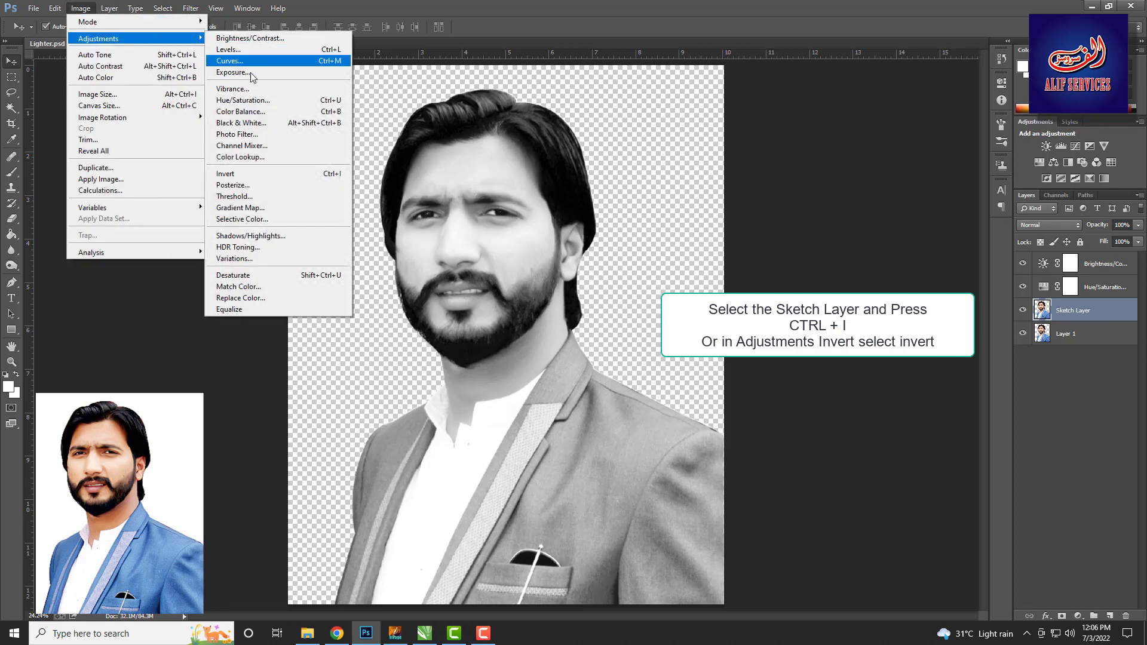
click(252, 174)
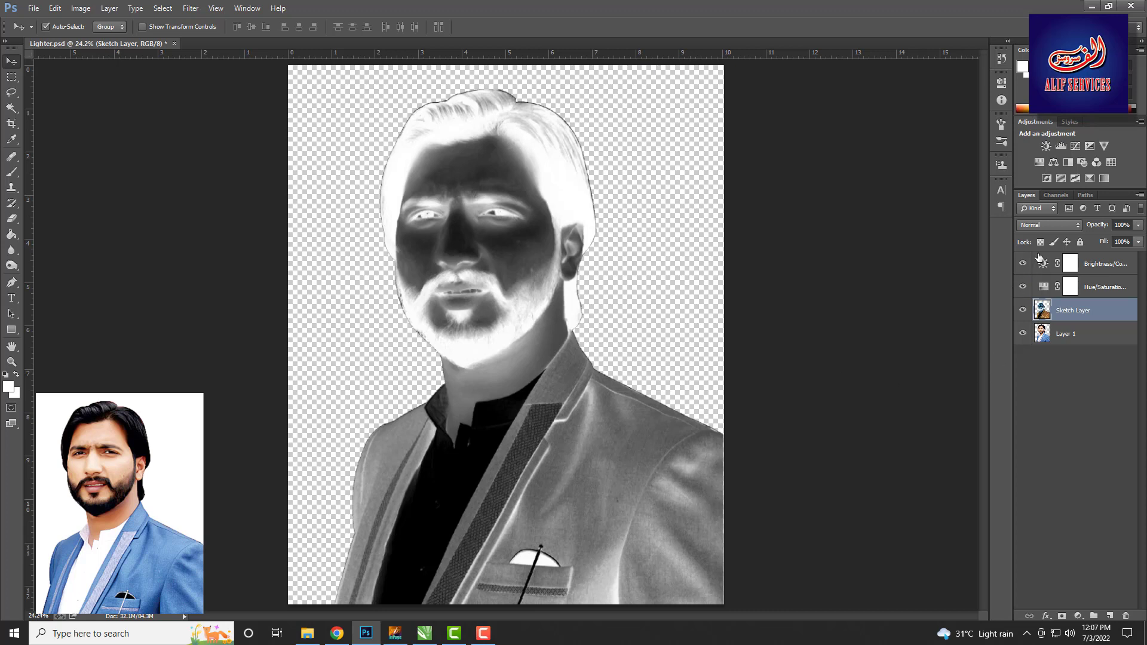
Step: Change Sketch Layer's blend mode from Normal to Color Dodge
click(1048, 226)
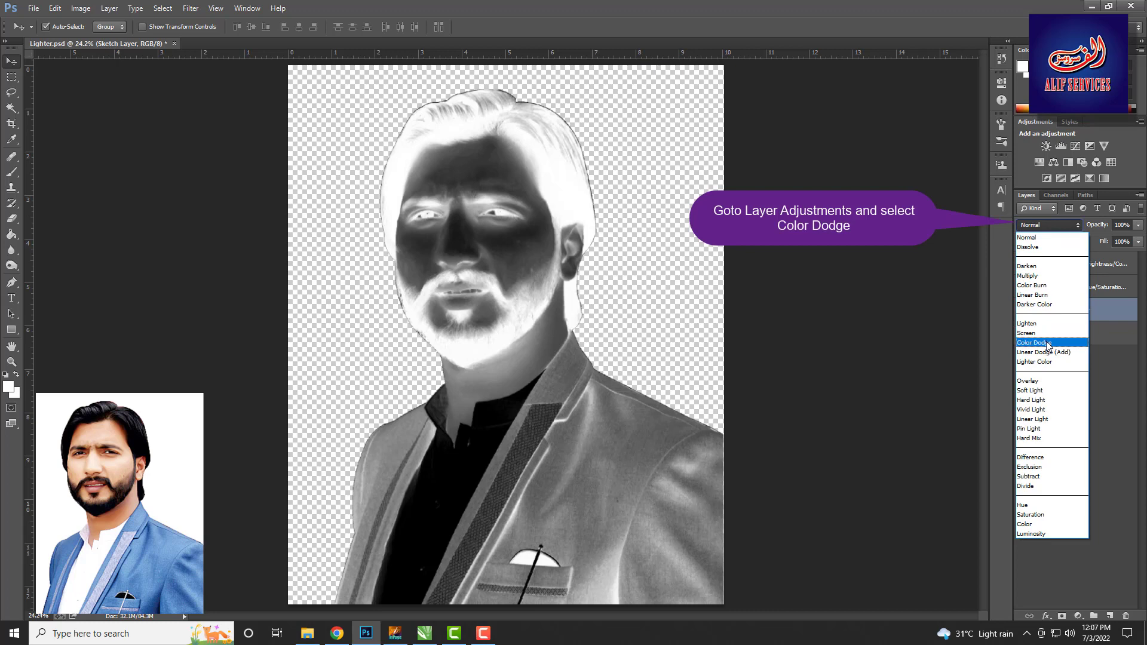
click(1045, 343)
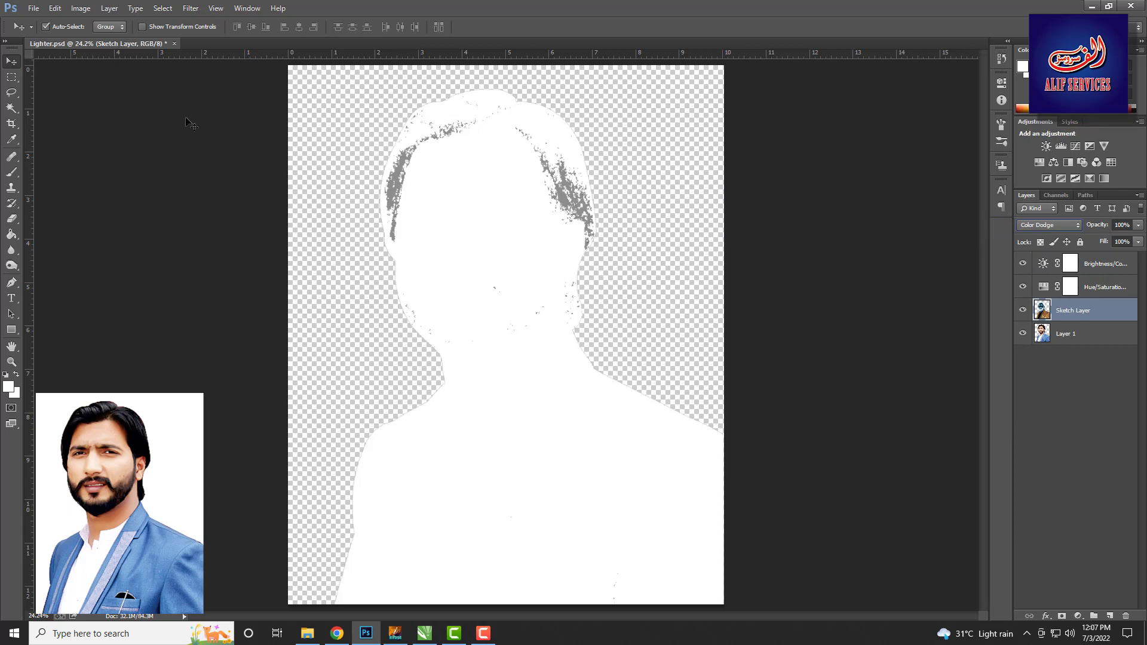
click(193, 9)
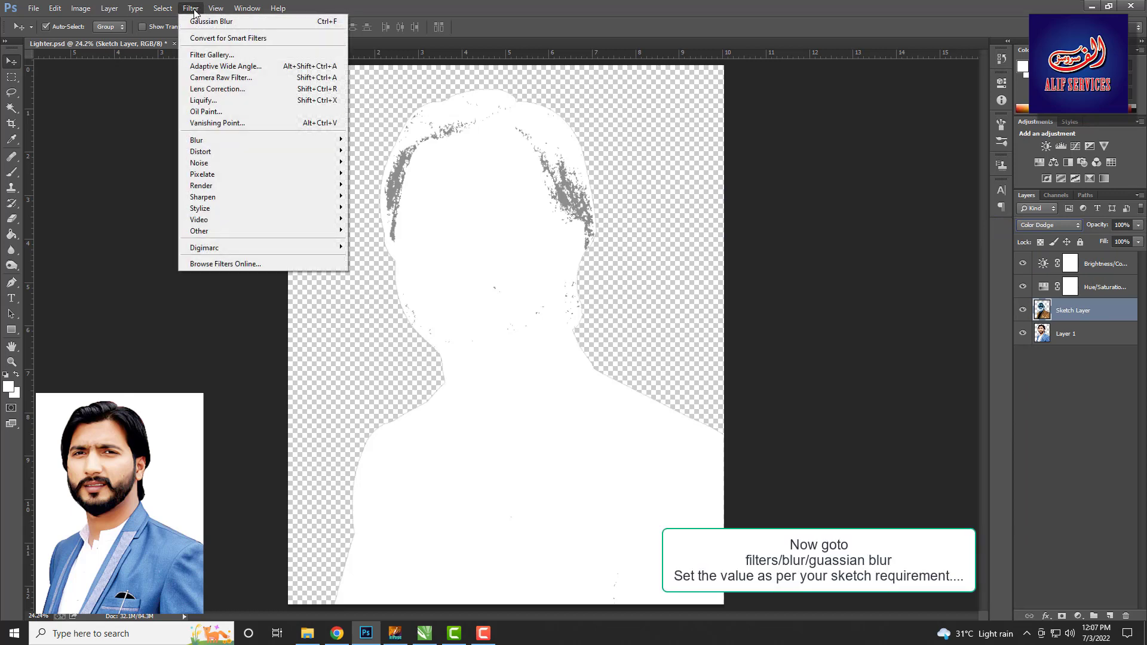
mouse_move(206, 140)
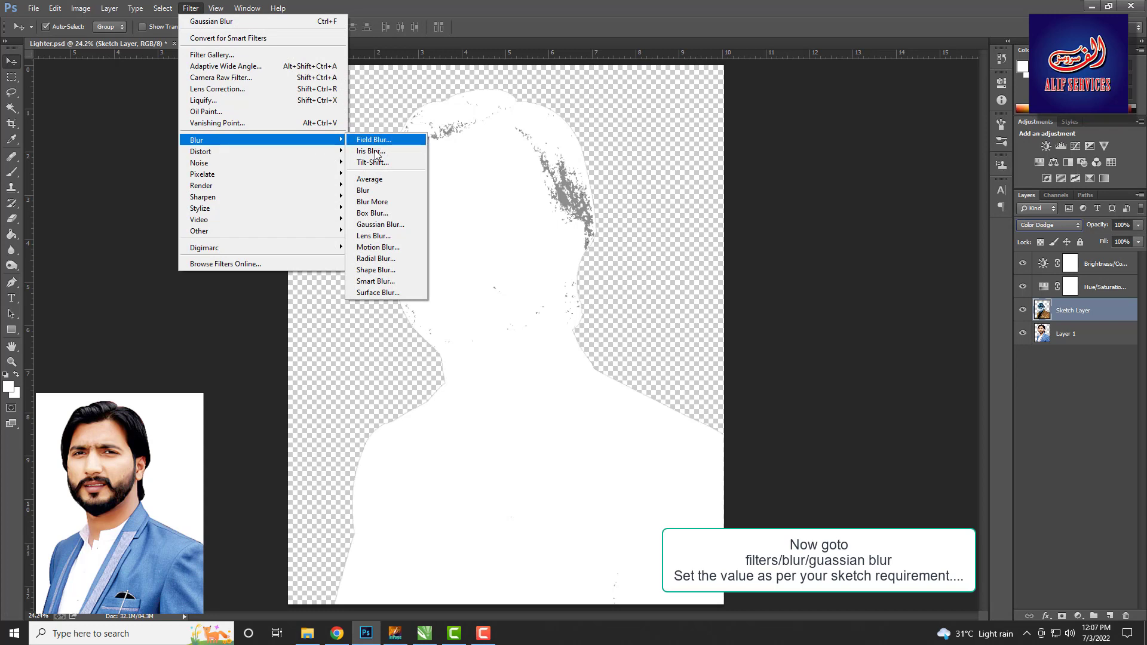
Step: Apply a Gaussian Blur to Sketch Layer, previewing it and setting Radius to 50 pixels
click(376, 227)
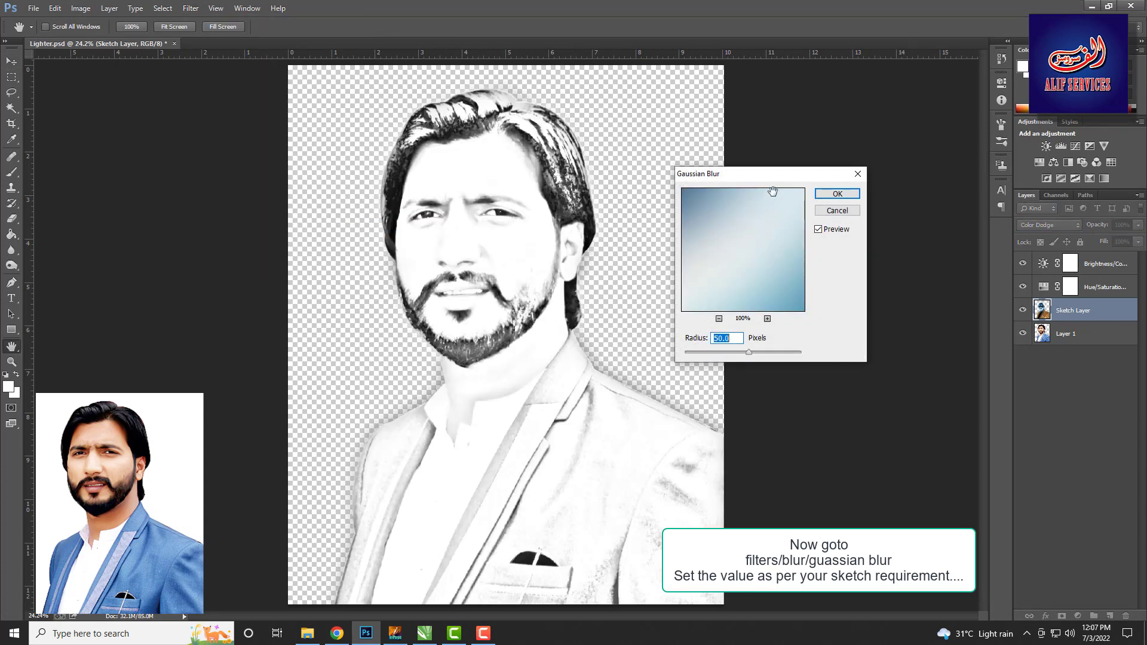
mouse_move(782, 184)
mouse_down()
mouse_move(814, 173)
mouse_move(817, 161)
mouse_up()
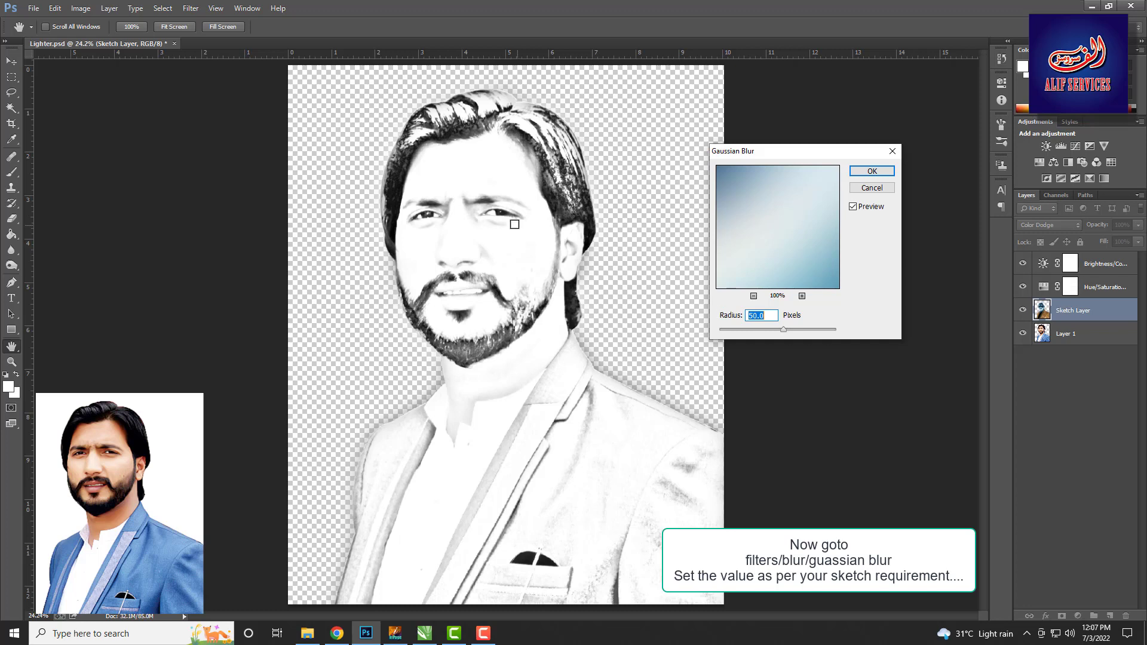
click(492, 211)
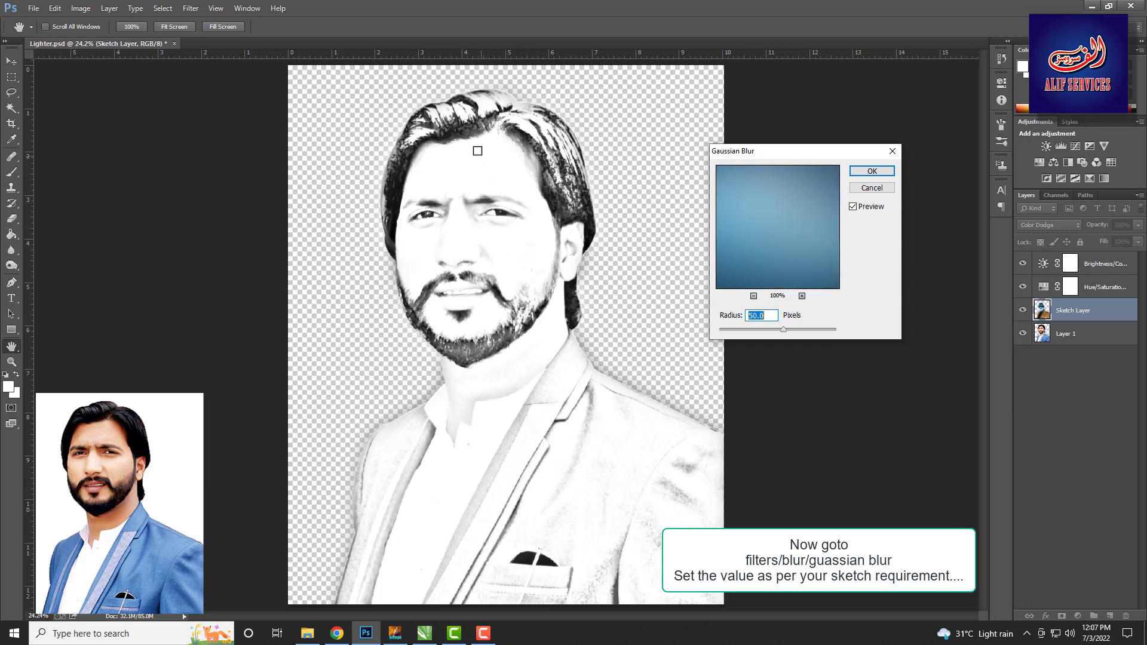
click(471, 136)
key(Down)
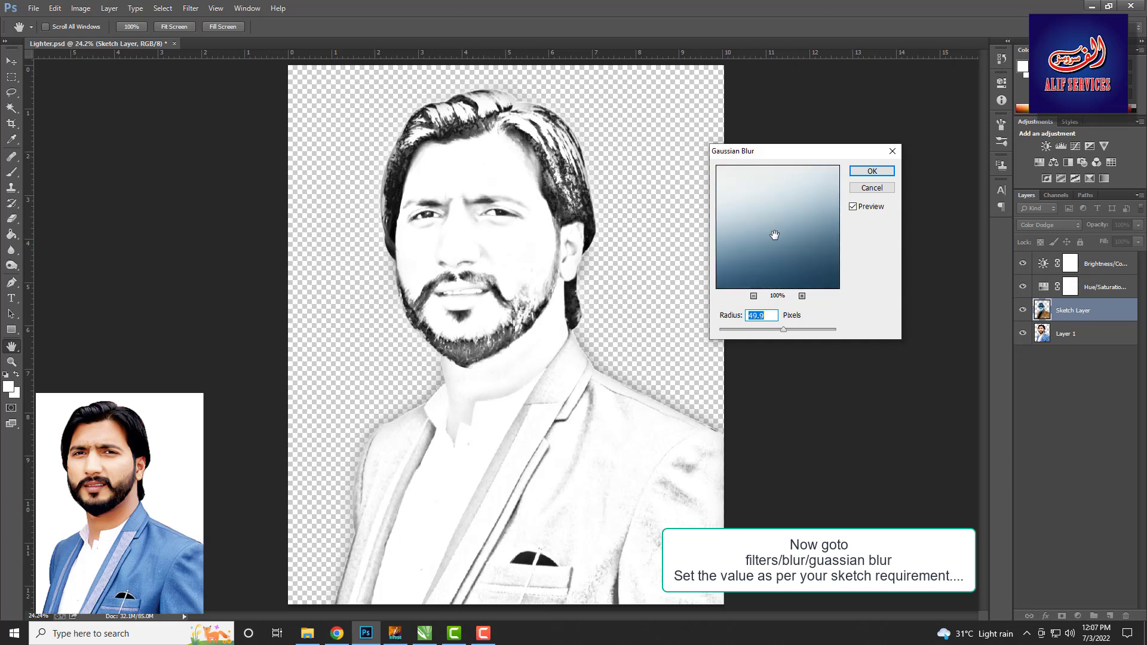
drag(783, 330, 777, 330)
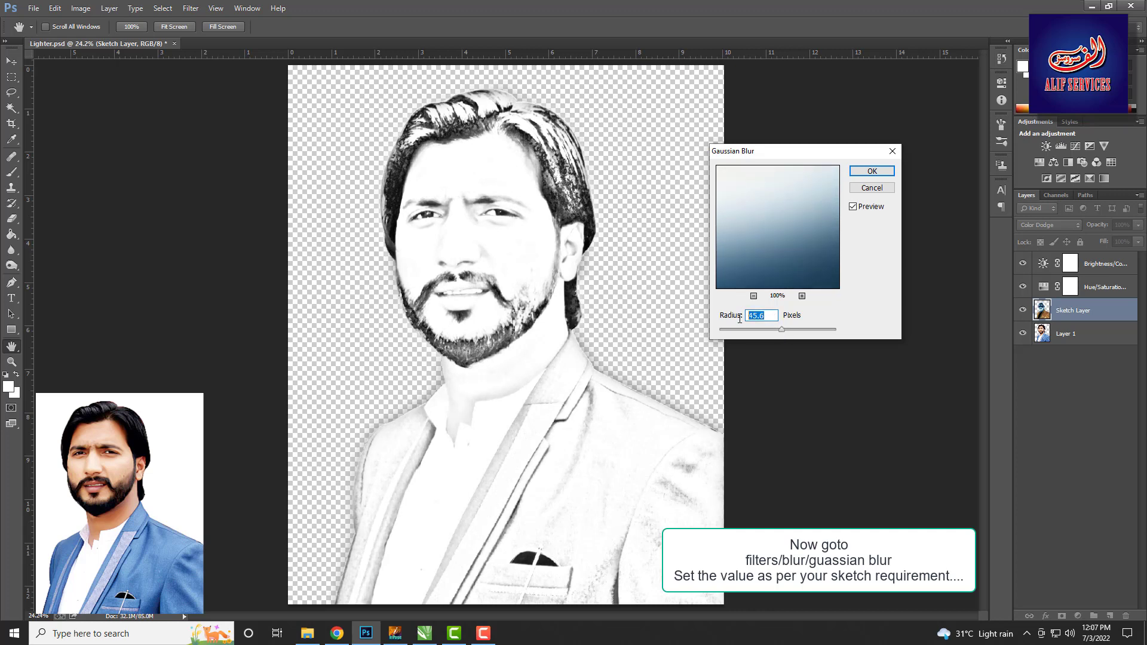
text(50)
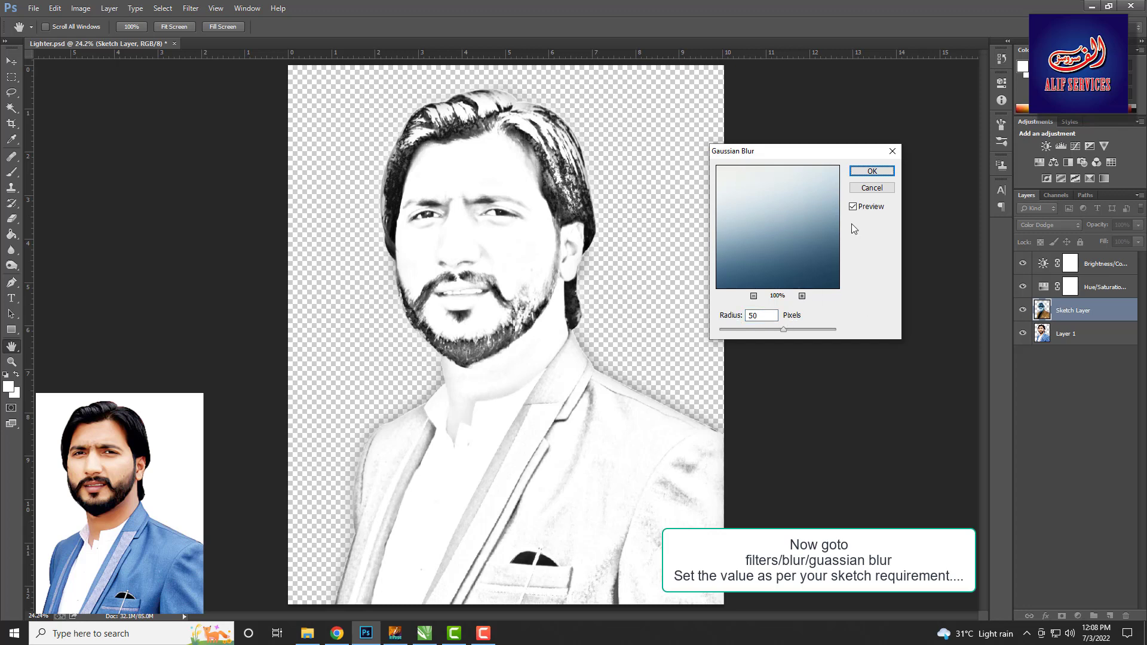
click(866, 172)
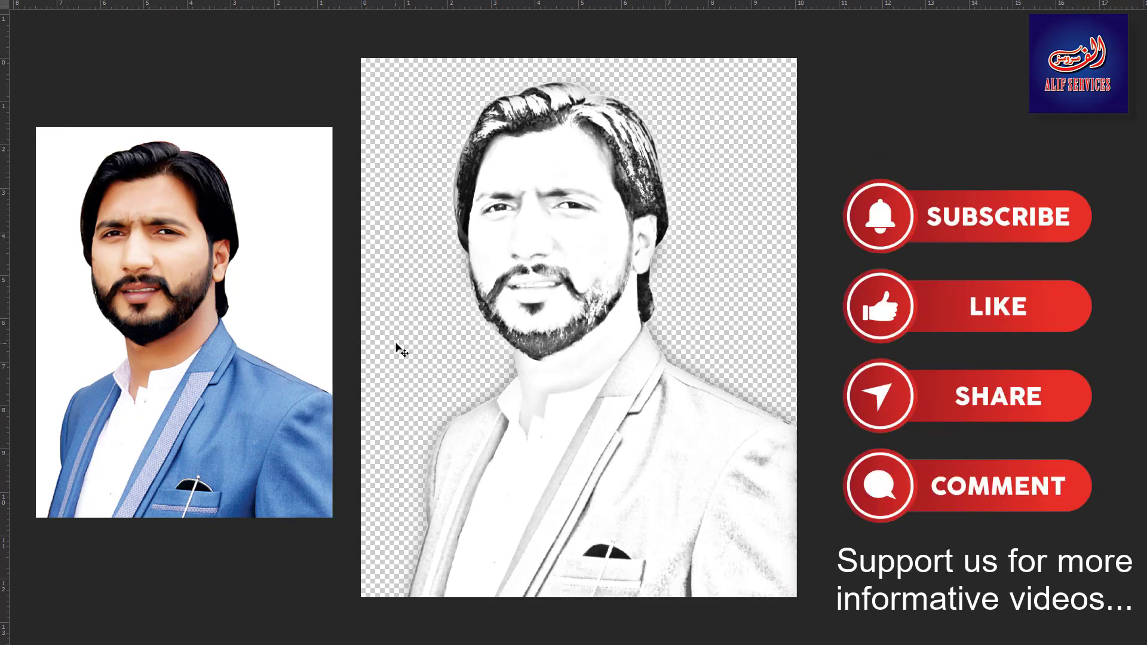
Step: Fit the finished pencil sketch to the window using the Zoom tool's Fit on Screen option
right_click(399, 349)
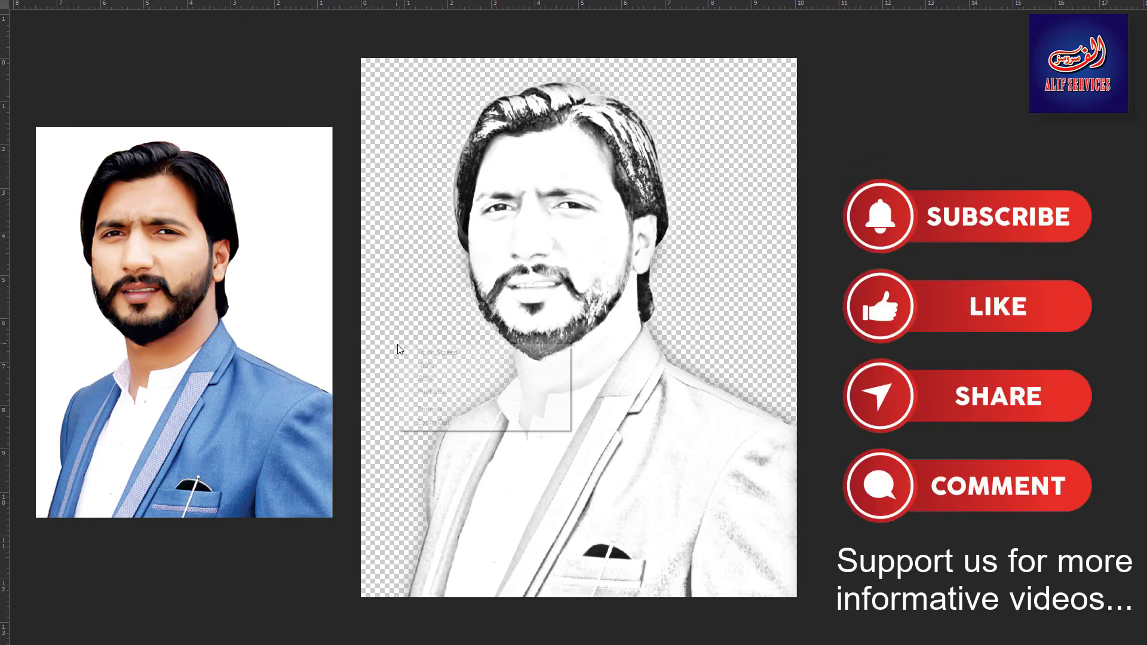
click(412, 351)
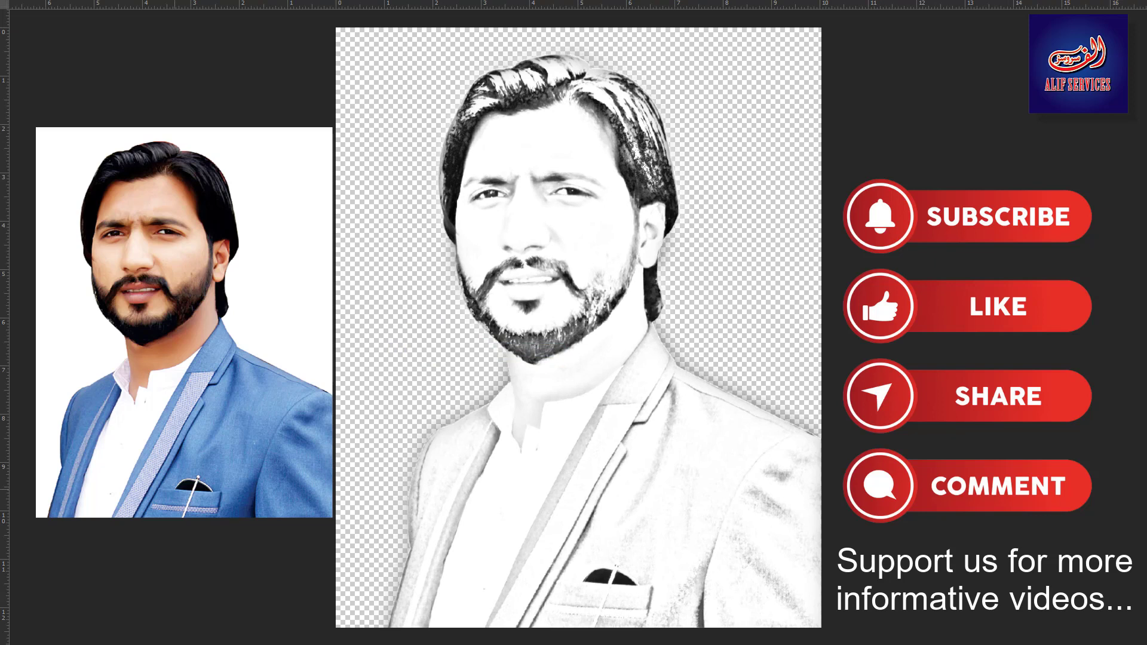